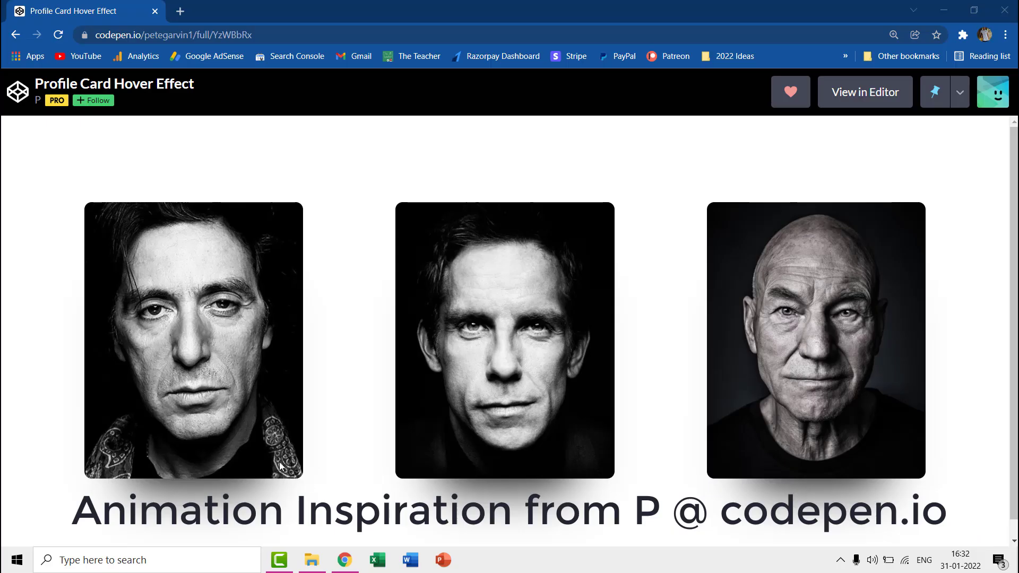
# Preview the zoom, name and social icons on the left, middle and Patrick Stewart cards in CodePen
pyautogui.moveTo(249, 432)
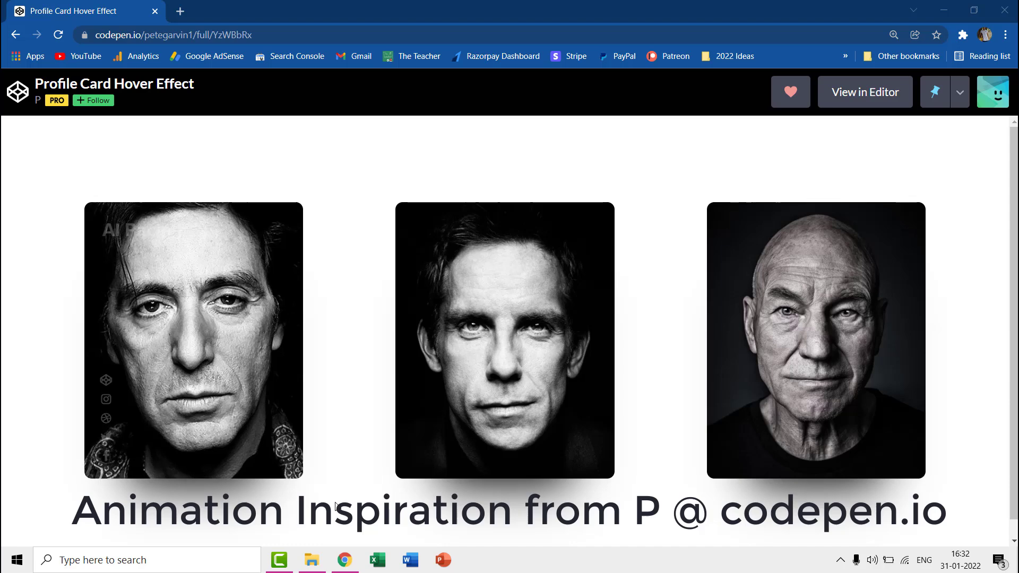
pyautogui.moveTo(482, 426)
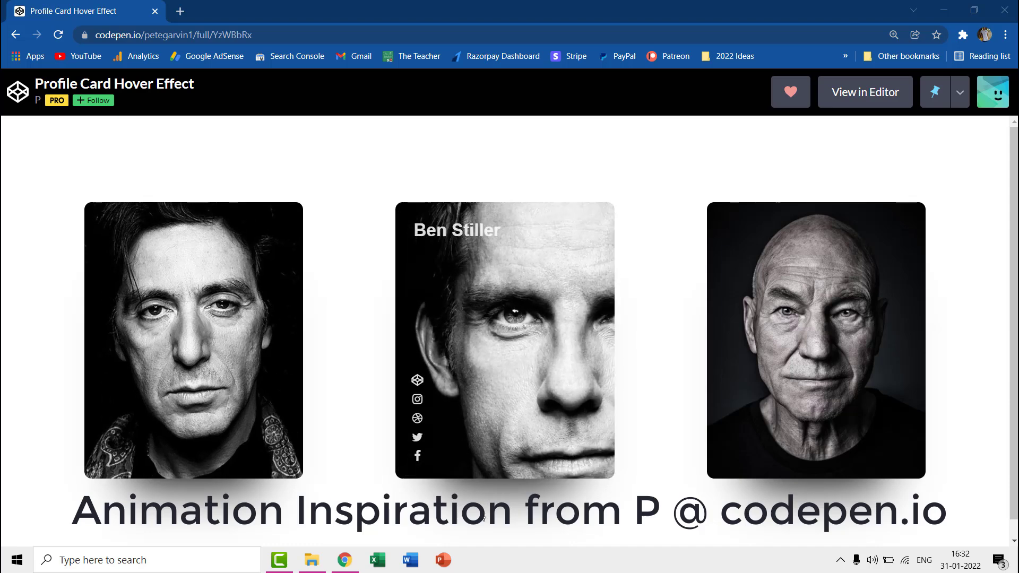
pyautogui.moveTo(753, 436)
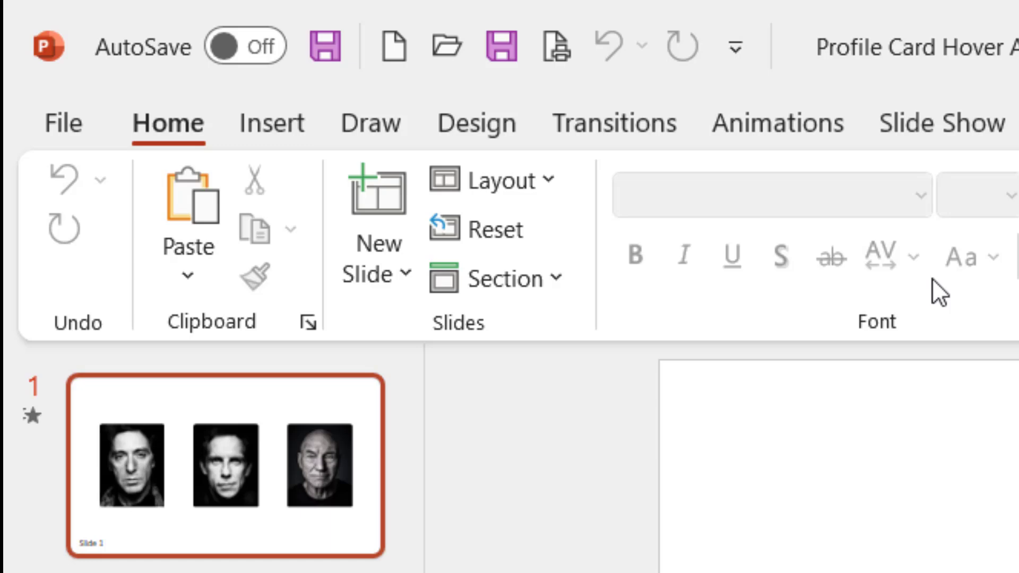
# Show slide 1's Morph transition: 01.00 duration, advancing on mouse click
pyautogui.click(676, 133)
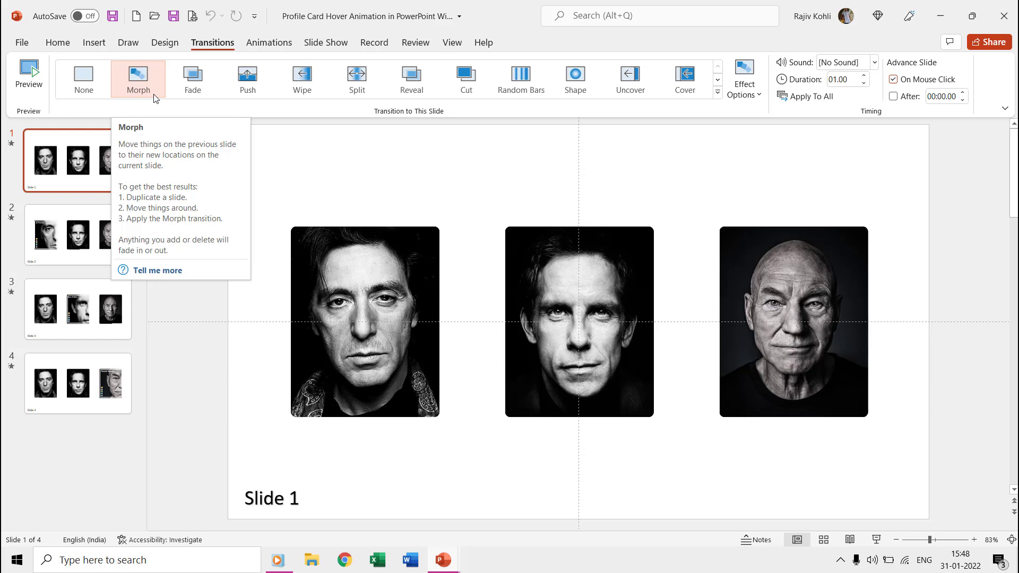
# Browse the enlarged Al Pacino, middle and Patrick Stewart cards on slides 2–4
pyautogui.click(70, 232)
pyautogui.click(77, 318)
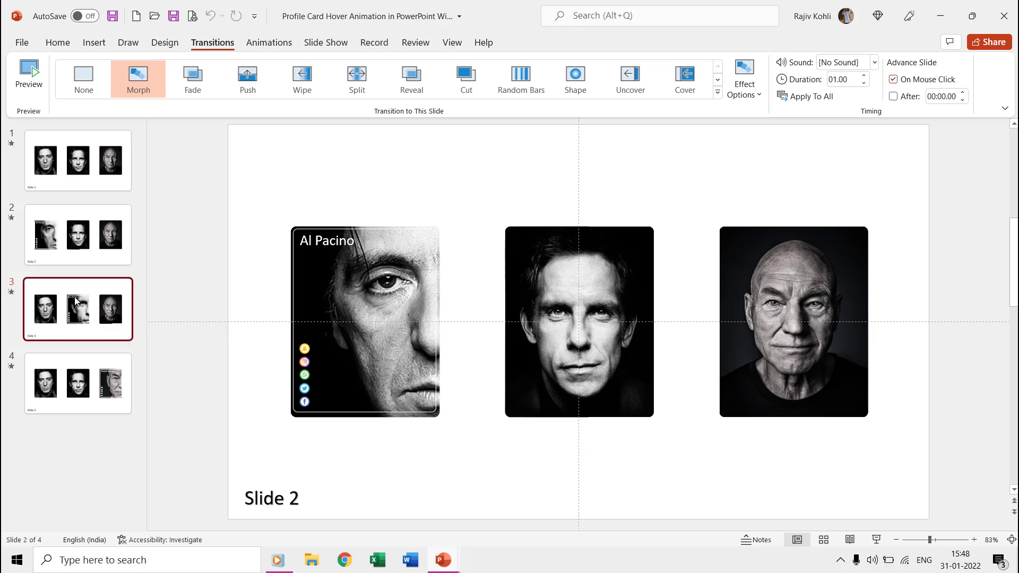
pyautogui.click(80, 378)
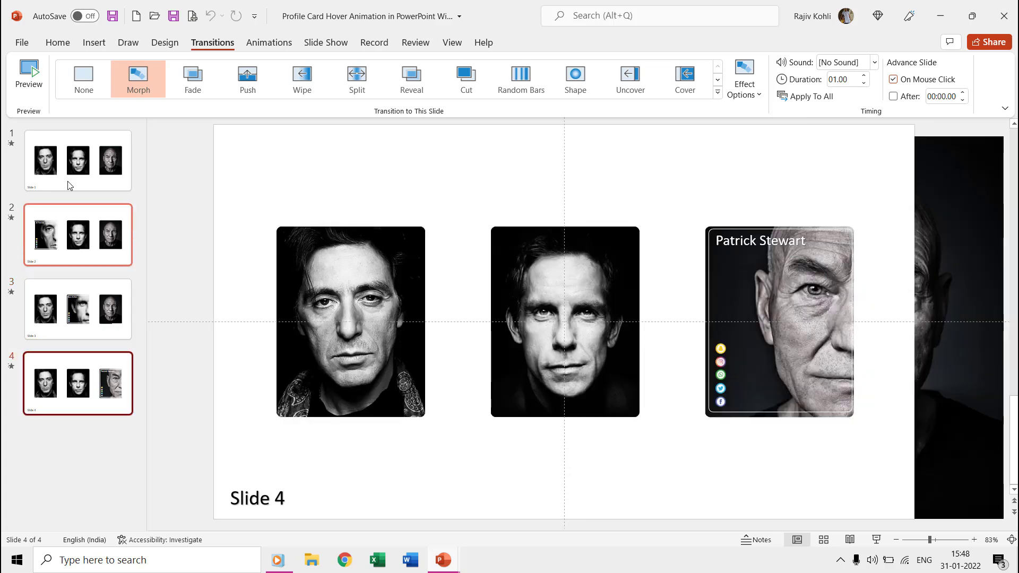
# Return to slide 1 and bring the seven-slide presentation window to the front
pyautogui.click(72, 168)
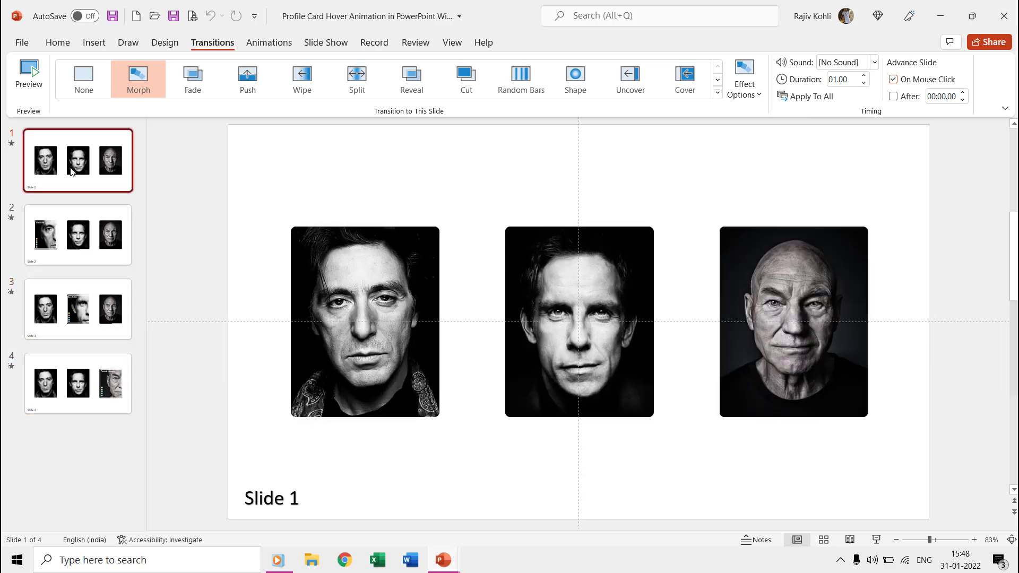
pyautogui.click(446, 559)
pyautogui.click(520, 514)
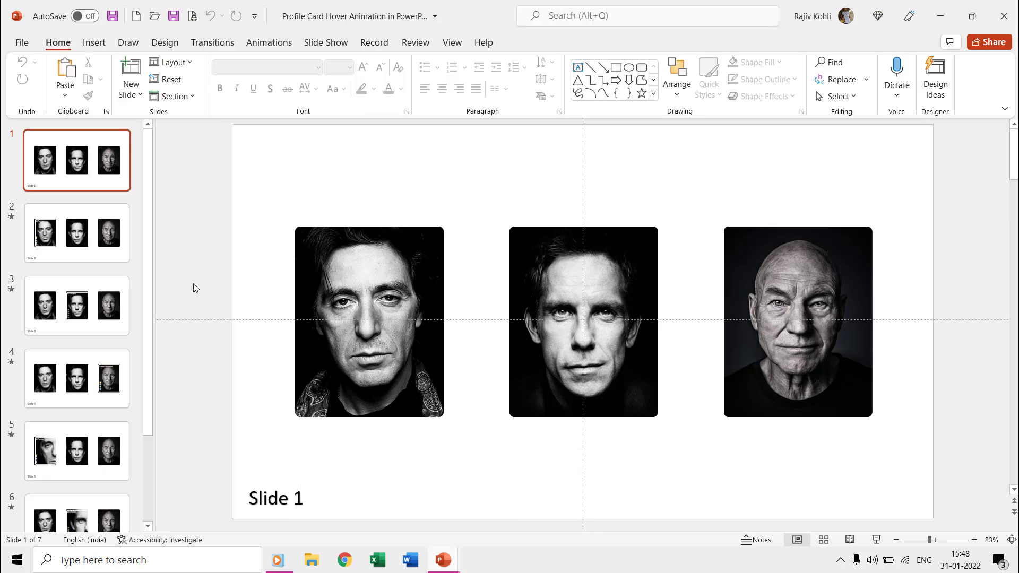
# Confirm the seven-slide deck uses no transition, browse slides 2 through 7, then return to slide 1
pyautogui.click(212, 42)
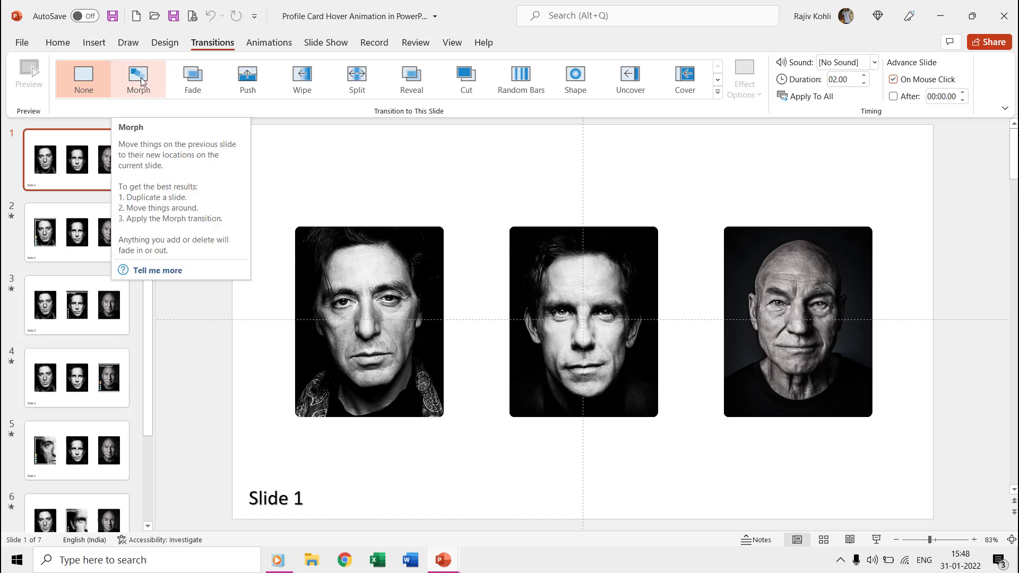
pyautogui.click(74, 232)
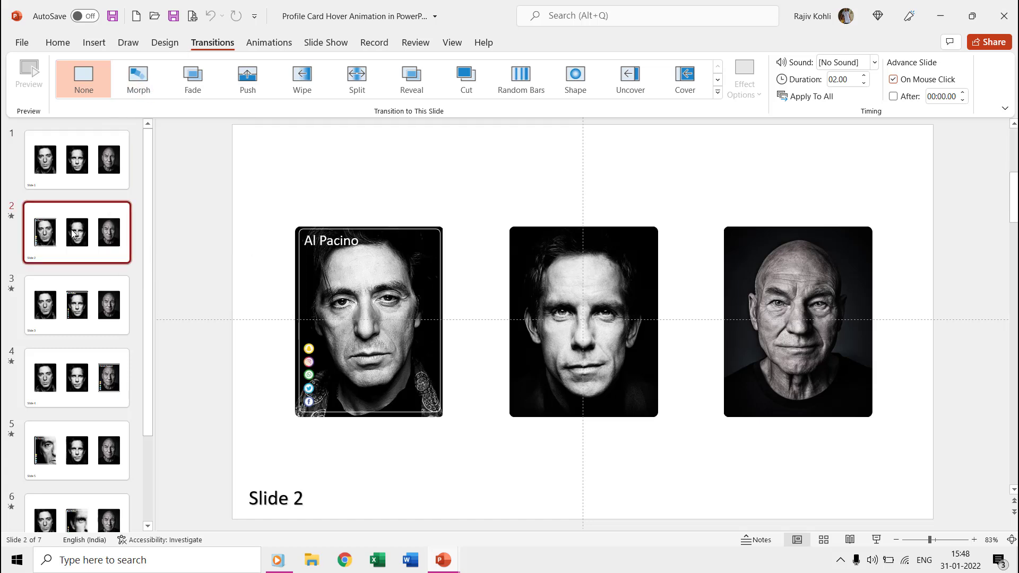
pyautogui.click(73, 291)
pyautogui.click(78, 378)
pyautogui.click(80, 451)
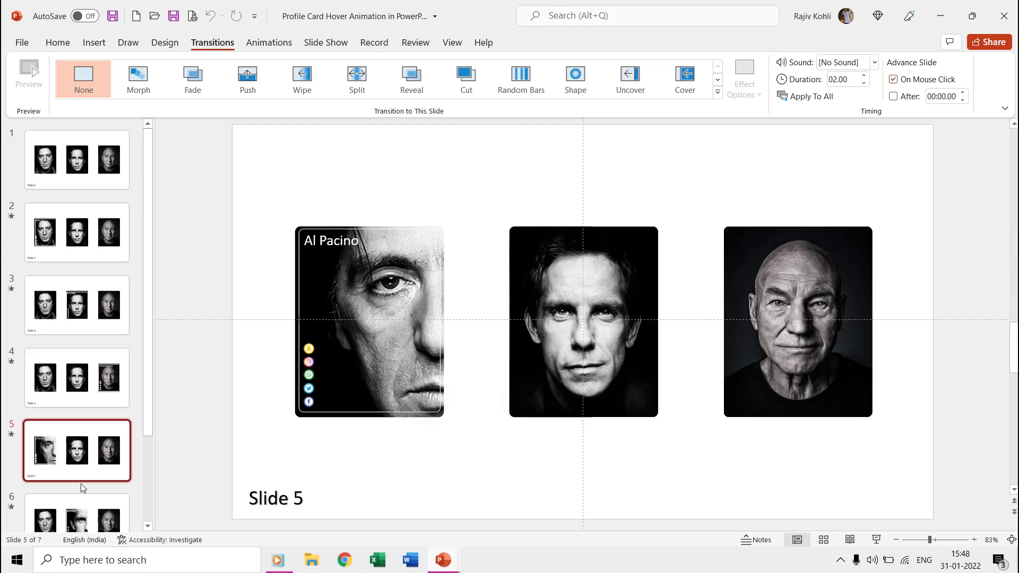
pyautogui.click(82, 521)
pyautogui.scroll(-2, 80, 478)
pyautogui.click(79, 483)
pyautogui.scroll(5, 85, 265)
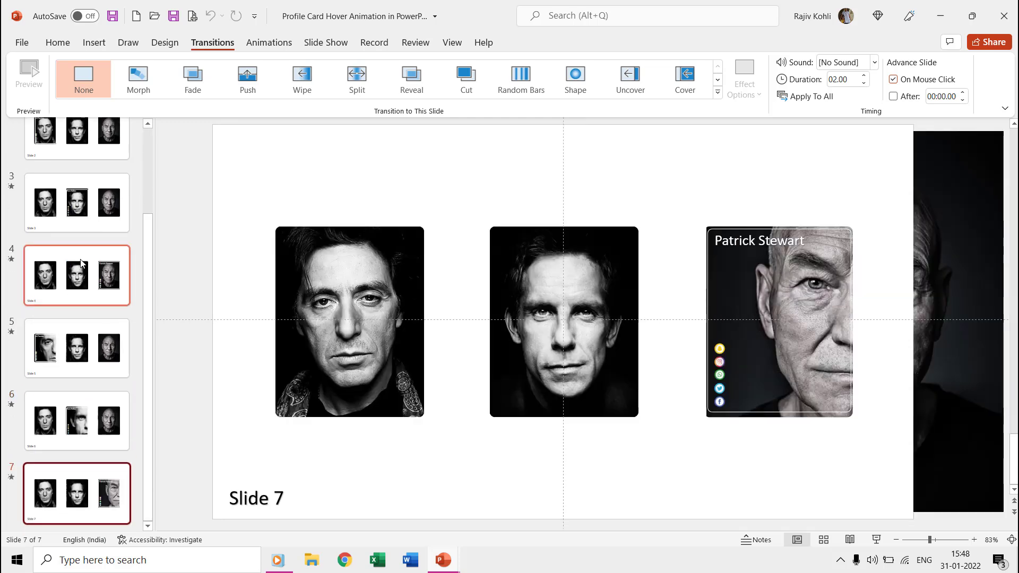
pyautogui.click(87, 167)
# Inspect slide 2's three Al Pacino animations in the Animation Pane, then return to the four-slide Morph deck
pyautogui.click(269, 43)
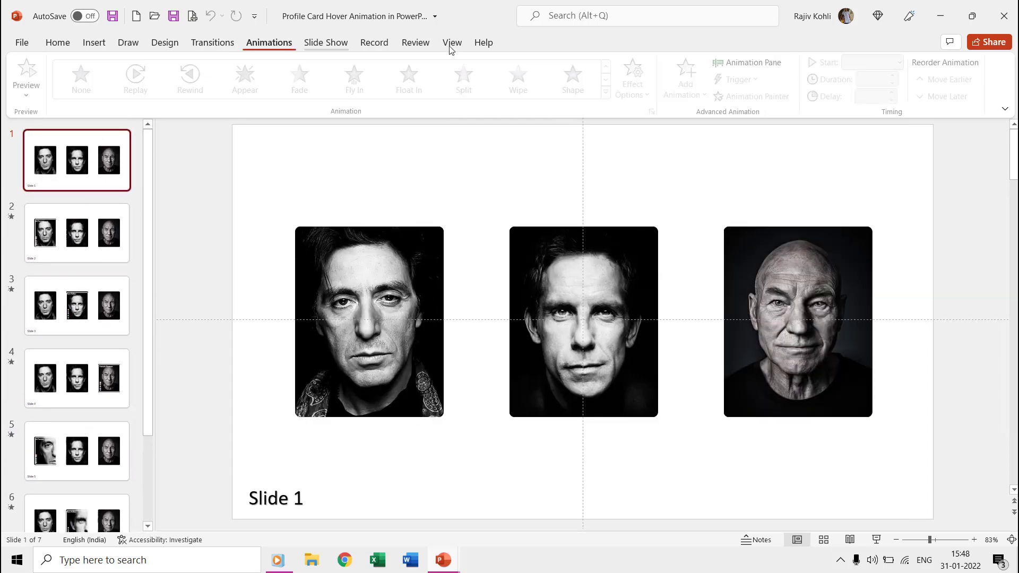
pyautogui.click(739, 62)
pyautogui.click(78, 229)
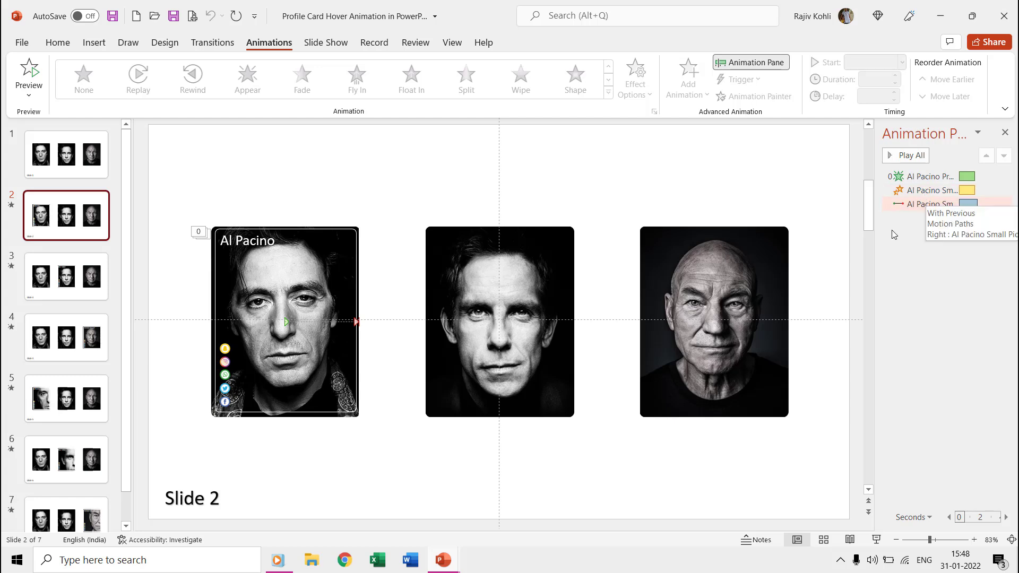
pyautogui.click(452, 566)
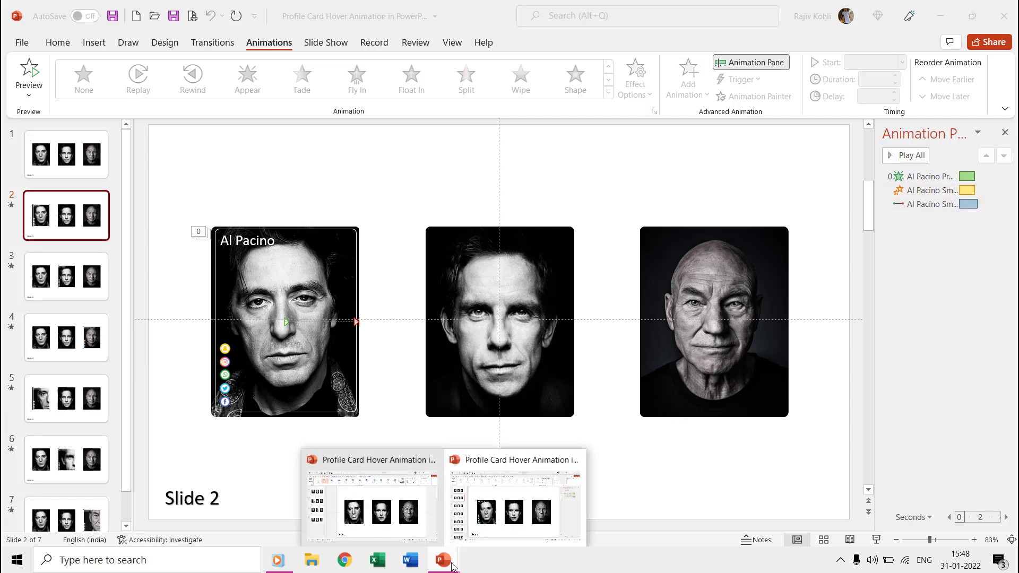
pyautogui.click(390, 519)
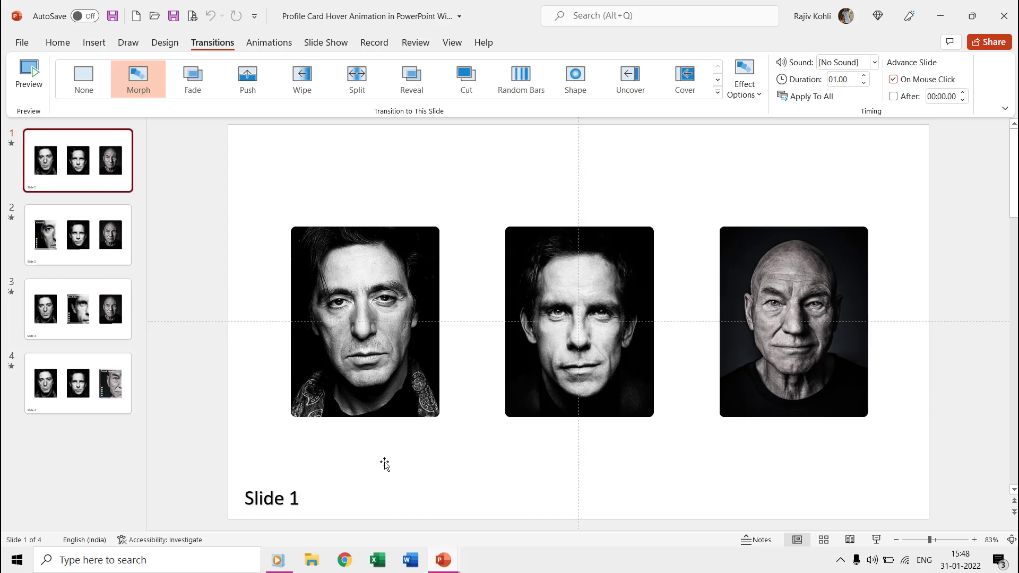
# Undo an accidental move of the photos and add a new blank slide after slide 1
pyautogui.moveTo(424, 207); pyautogui.dragTo(495, 207)
pyautogui.scroll(-2, 511, 237)
pyautogui.hotkey('ctrl', 'z')
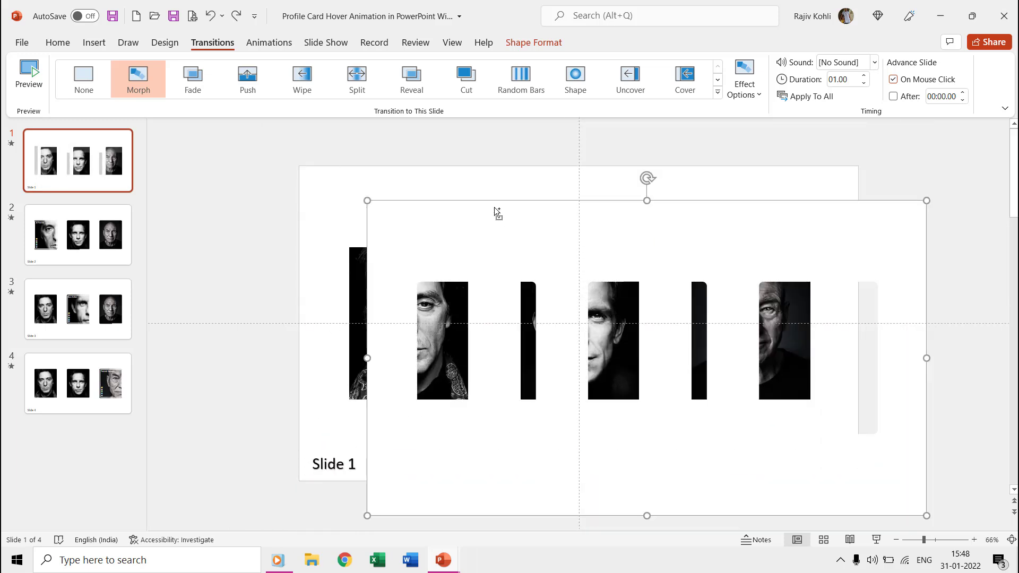
pyautogui.hotkey('ctrl', 'z')
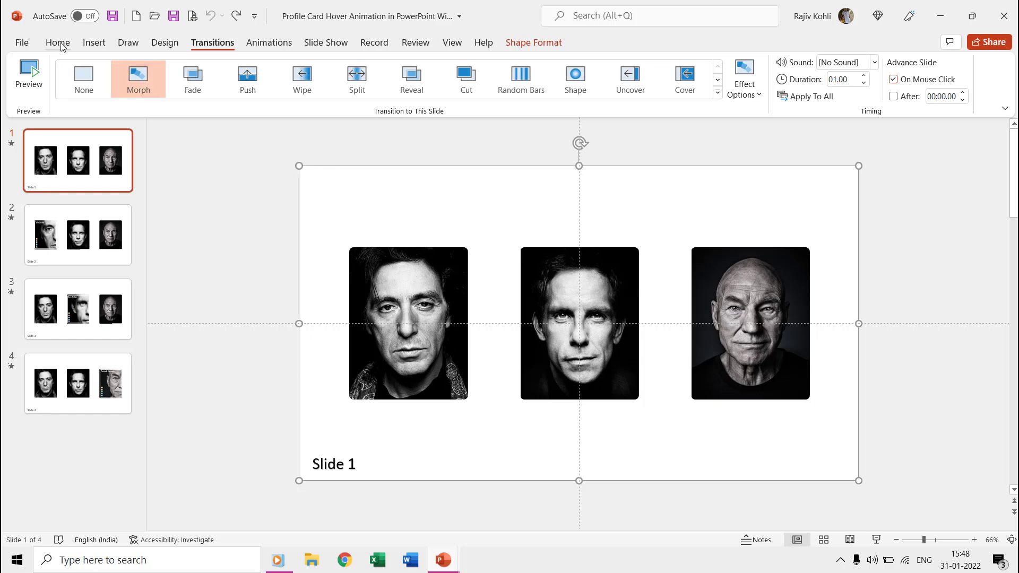
pyautogui.click(57, 42)
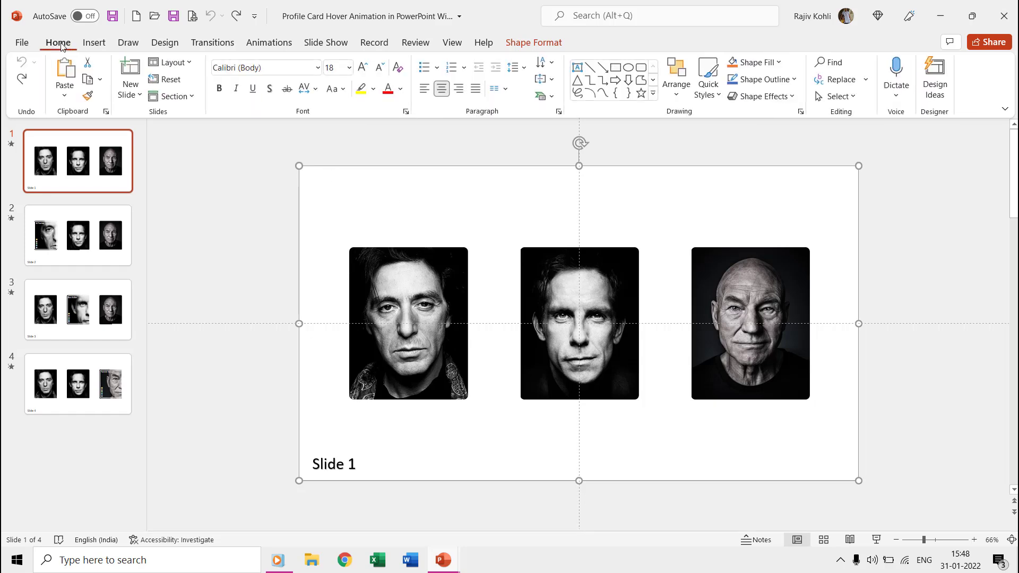
pyautogui.click(131, 67)
# Draw a rectangle covering the whole new slide
pyautogui.click(94, 43)
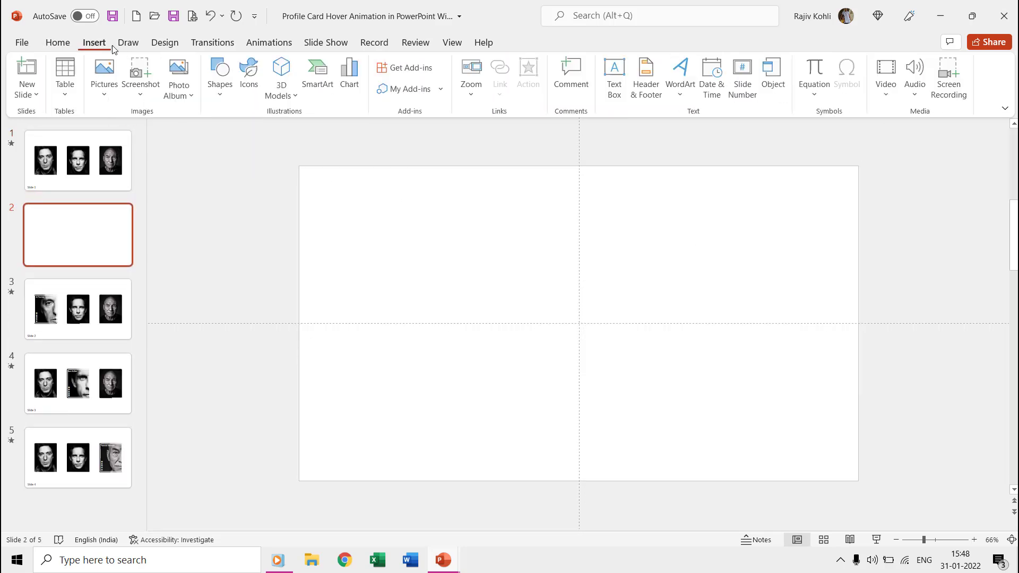
pyautogui.click(228, 92)
pyautogui.click(253, 133)
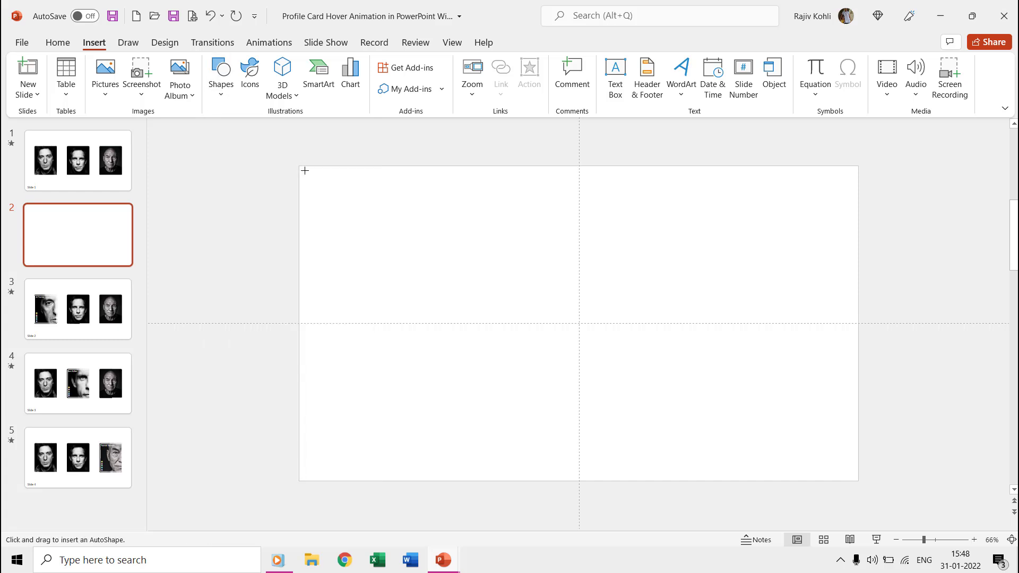
pyautogui.moveTo(302, 171); pyautogui.dragTo(858, 481)
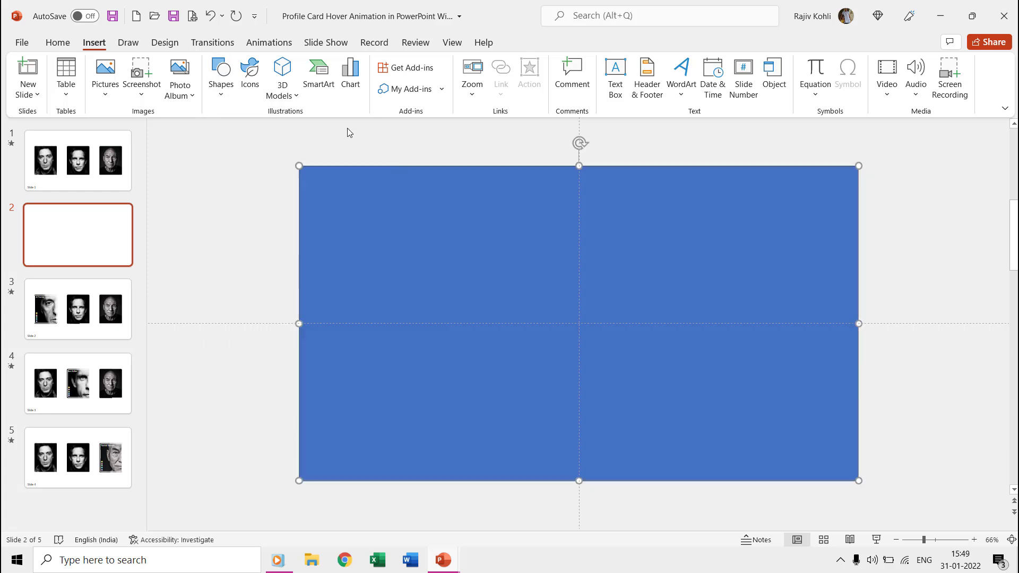
# Draw a rounded-rectangle card on the left and copy it to the middle and right
pyautogui.click(95, 46)
pyautogui.click(220, 74)
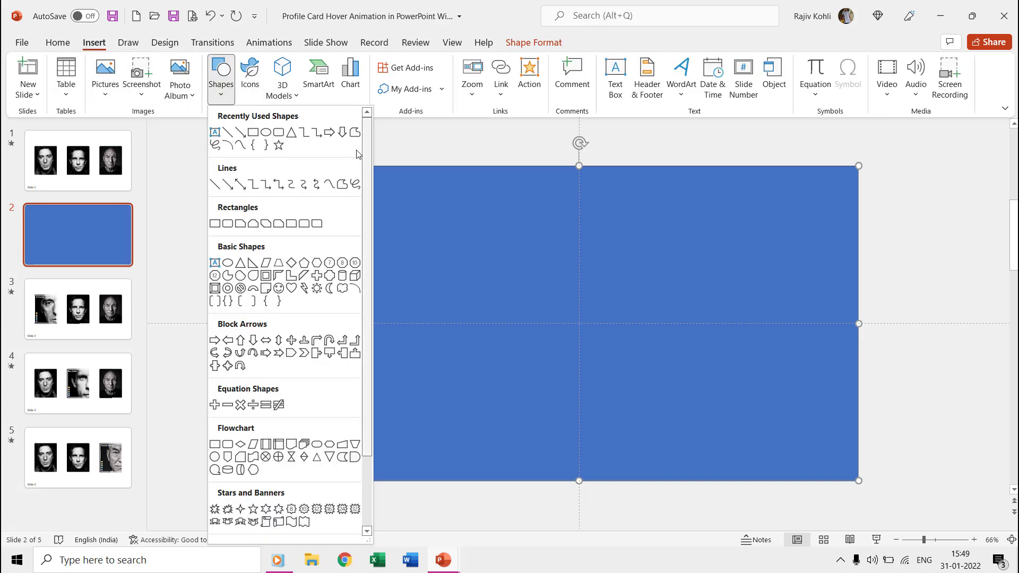
pyautogui.click(280, 133)
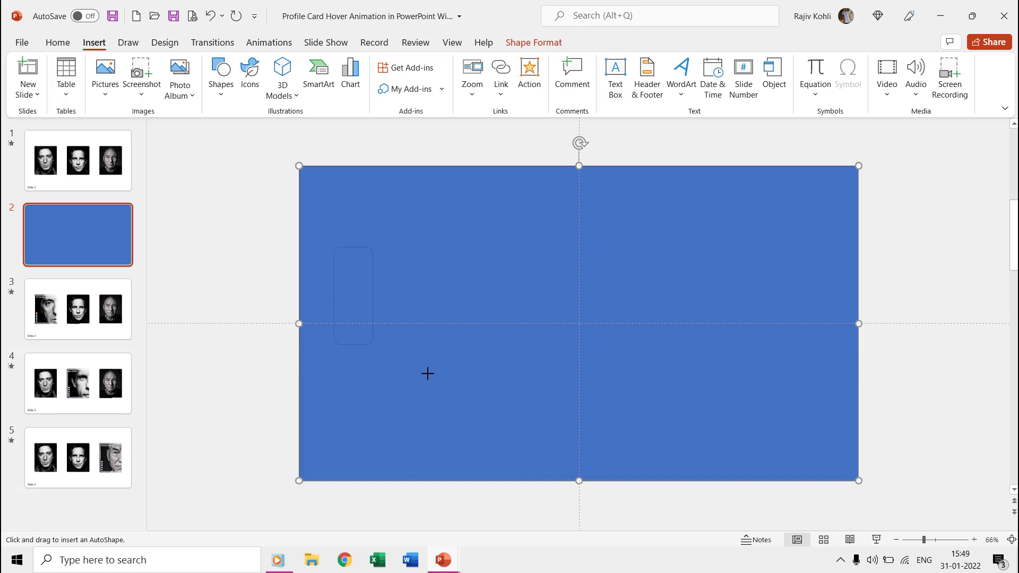
pyautogui.moveTo(429, 380); pyautogui.dragTo(437, 388)
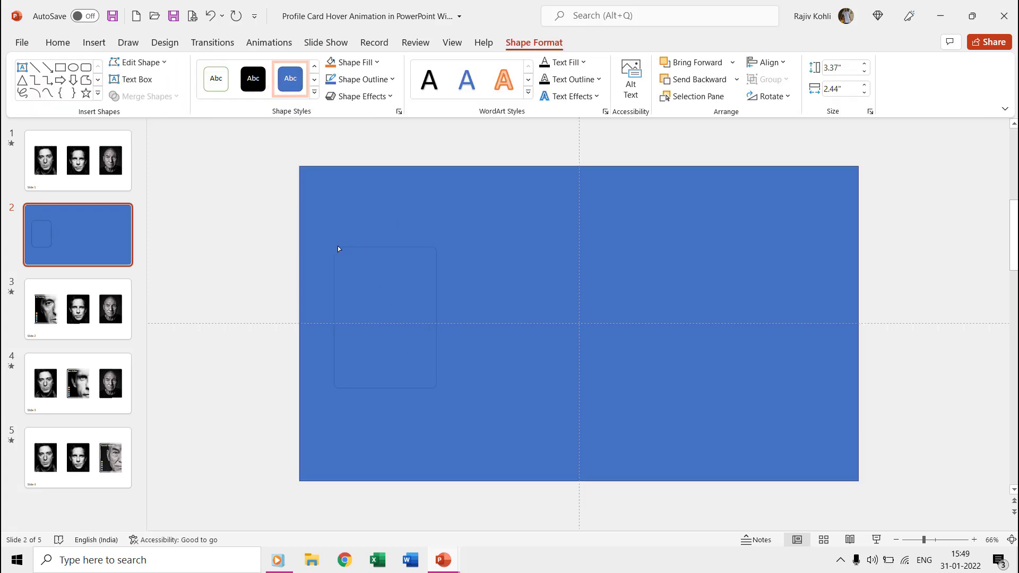
pyautogui.click(339, 248)
pyautogui.moveTo(405, 284); pyautogui.dragTo(655, 286)
pyautogui.moveTo(723, 282); pyautogui.dragTo(703, 276)
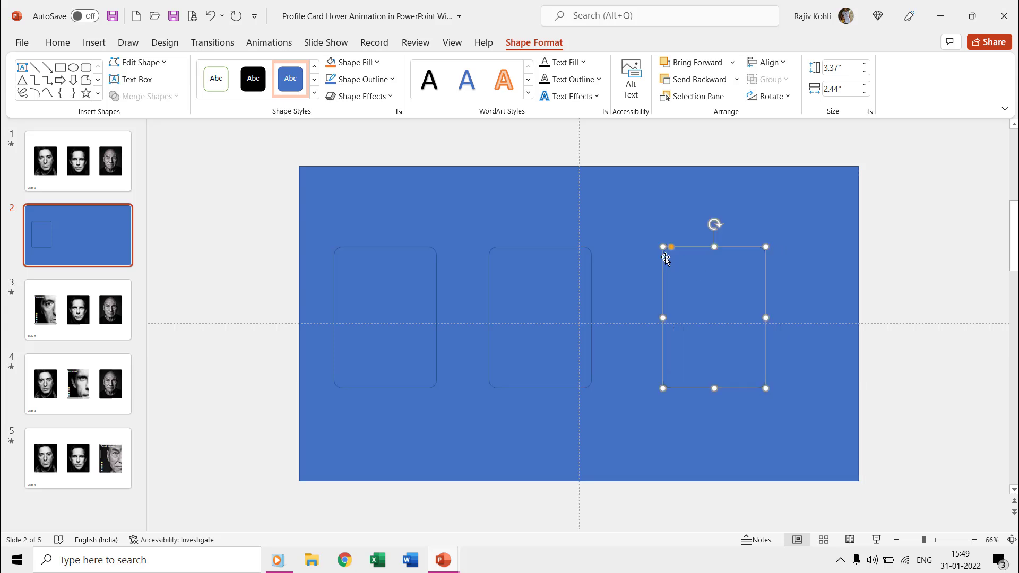
# Subtract the three cards from the blue rectangle with Merge Shapes
pyautogui.click(463, 215)
pyautogui.keyDown('shift'); pyautogui.click(392, 291); pyautogui.keyUp('shift')
pyautogui.keyDown('shift'); pyautogui.click(548, 284); pyautogui.keyUp('shift')
pyautogui.keyDown('shift'); pyautogui.click(699, 285); pyautogui.keyUp('shift')
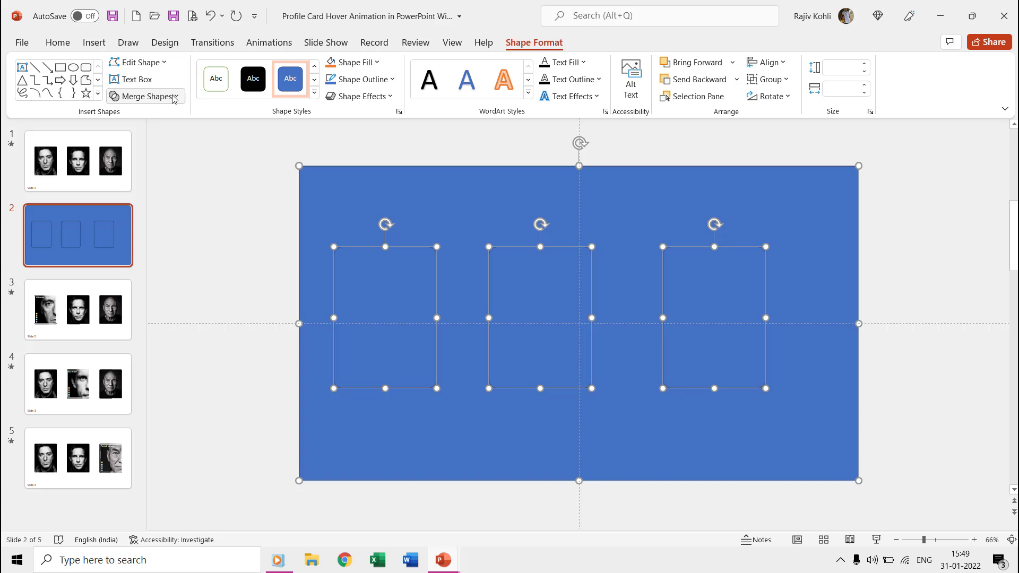
pyautogui.click(143, 96)
pyautogui.click(153, 187)
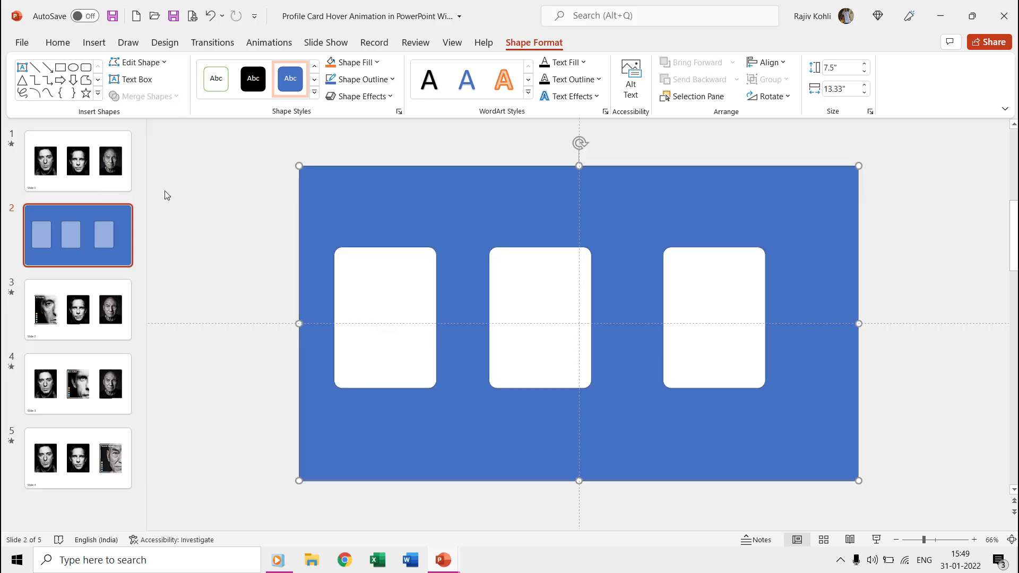
# Insert the first face image from the Desktop's Profile Card Hover Effect folder
pyautogui.click(164, 193)
pyautogui.click(94, 42)
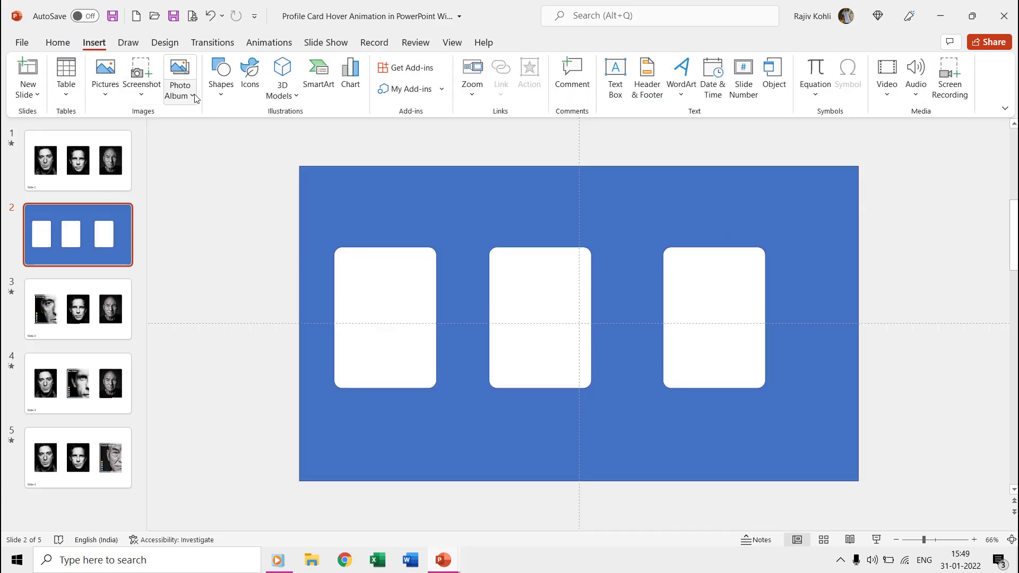
pyautogui.click(109, 93)
pyautogui.click(120, 137)
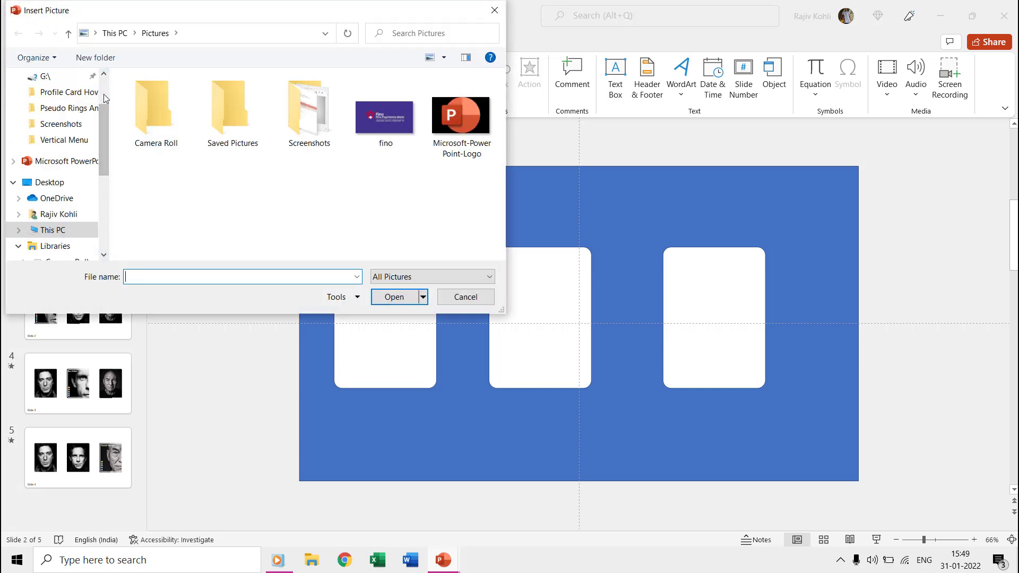
pyautogui.scroll(3, 100, 95)
pyautogui.click(54, 97)
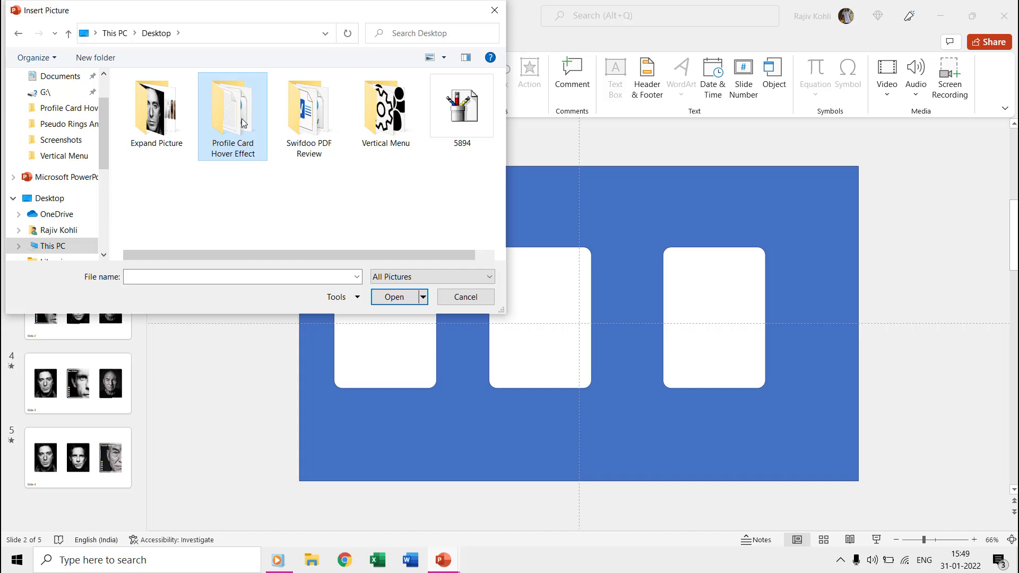
pyautogui.doubleClick(241, 119)
pyautogui.doubleClick(166, 117)
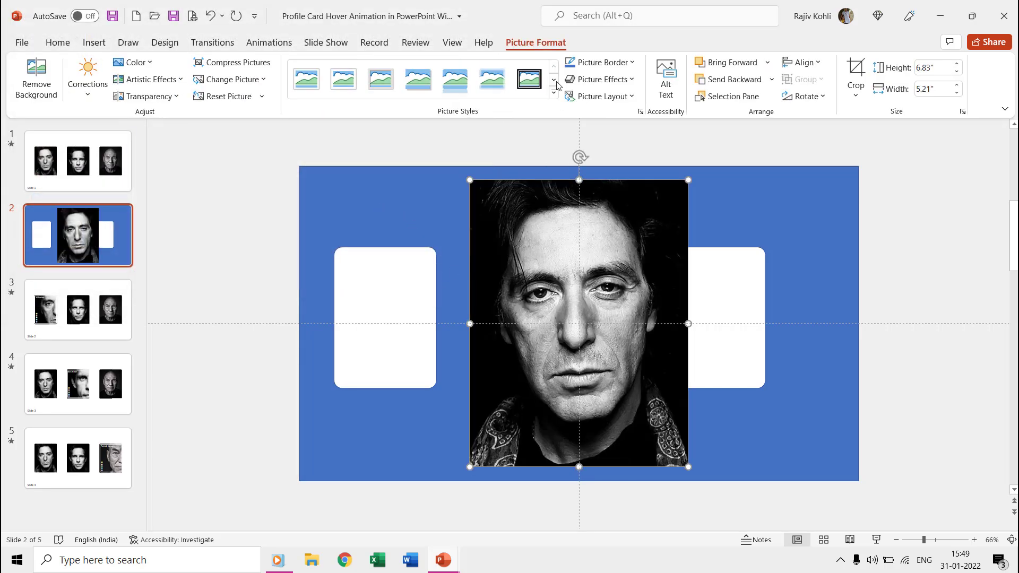
# Send the face picture to back and move and shrink it behind the left card
pyautogui.click(772, 79)
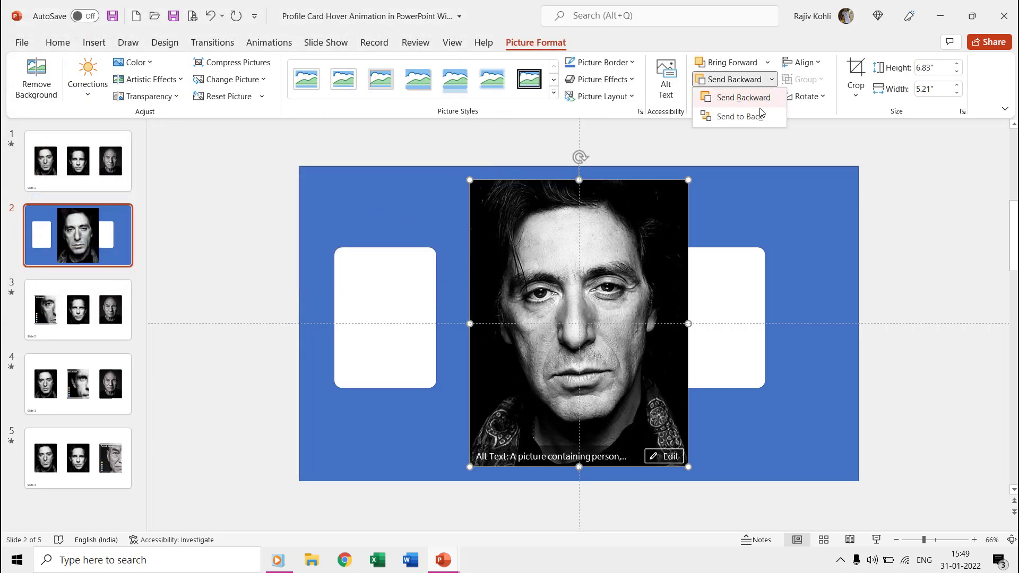
pyautogui.click(732, 117)
pyautogui.moveTo(573, 330); pyautogui.dragTo(503, 410)
pyautogui.moveTo(522, 467); pyautogui.dragTo(455, 375)
# Undo a stray move of the cutout, then delete the blue practice slide and return to slide 1
pyautogui.moveTo(395, 221); pyautogui.dragTo(394, 248)
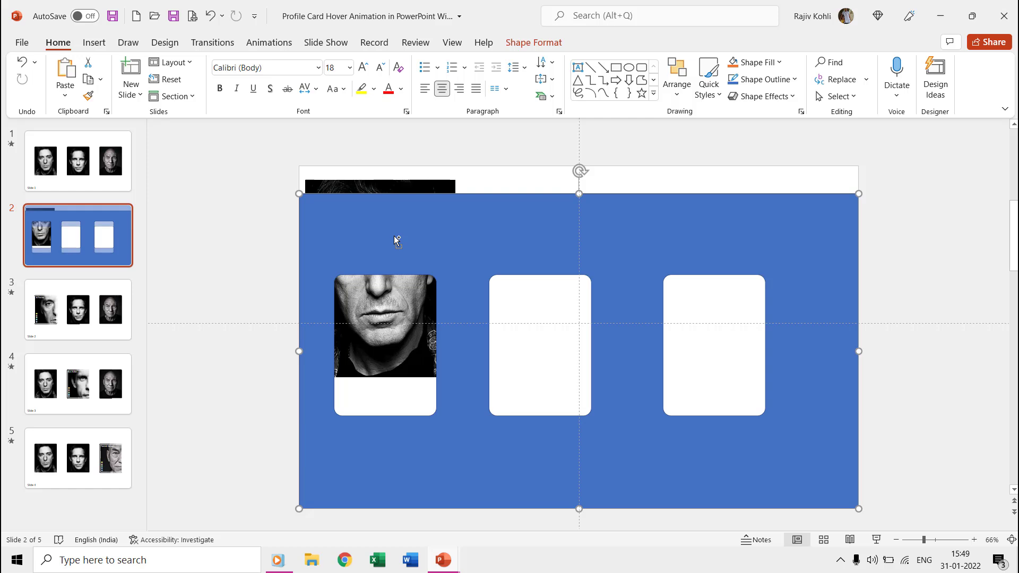
pyautogui.hotkey('ctrl', 'z')
pyautogui.click(388, 316)
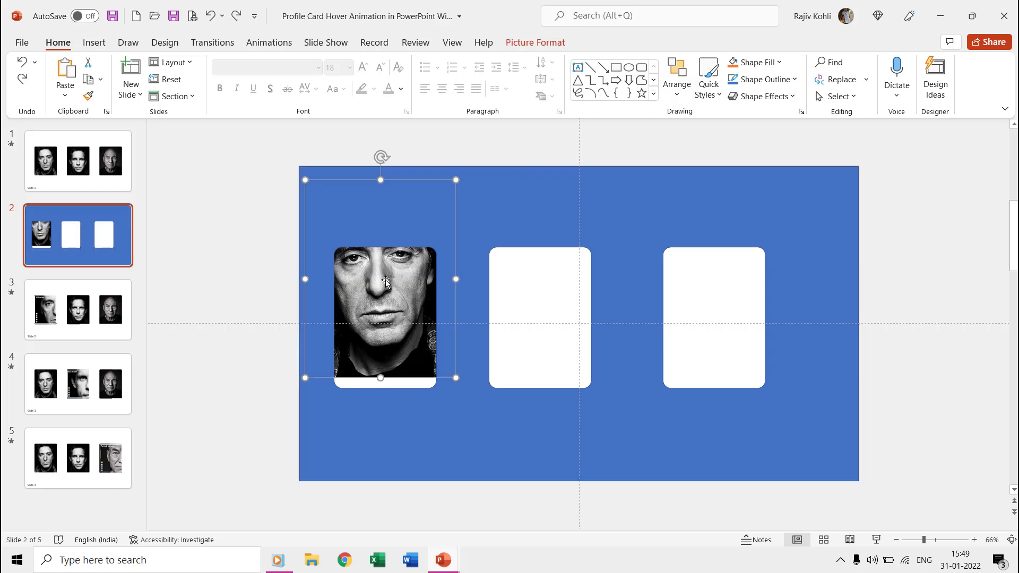
pyautogui.click(387, 323)
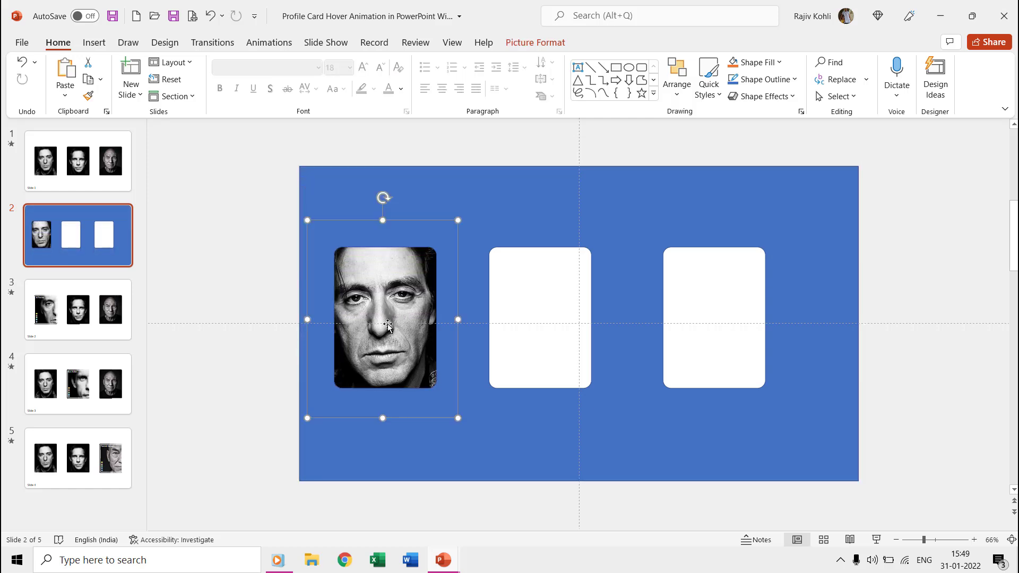
pyautogui.moveTo(117, 258); pyautogui.dragTo(96, 162)
pyautogui.click(78, 161)
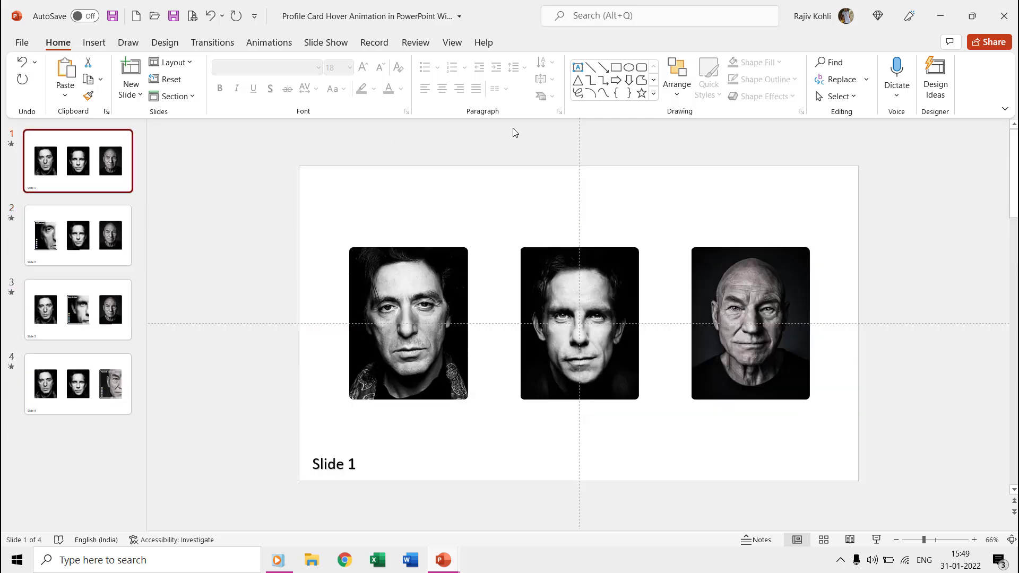
# Open the Selection Pane and Format Picture to show the left portrait's size: 3.60 by 2.83 inches
pyautogui.click(842, 96)
pyautogui.click(865, 151)
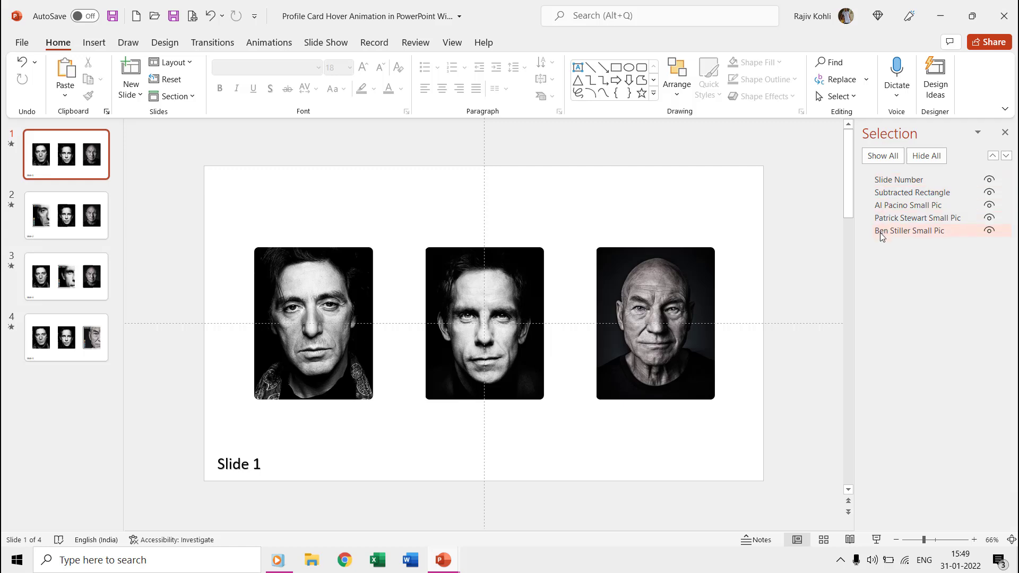
pyautogui.click(317, 312)
pyautogui.rightClick(317, 313)
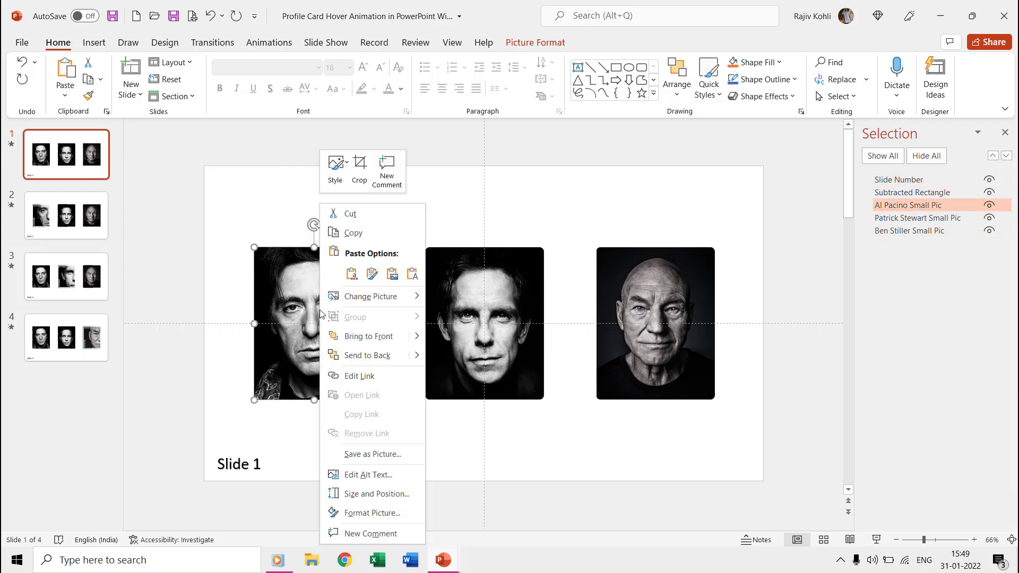
pyautogui.click(370, 513)
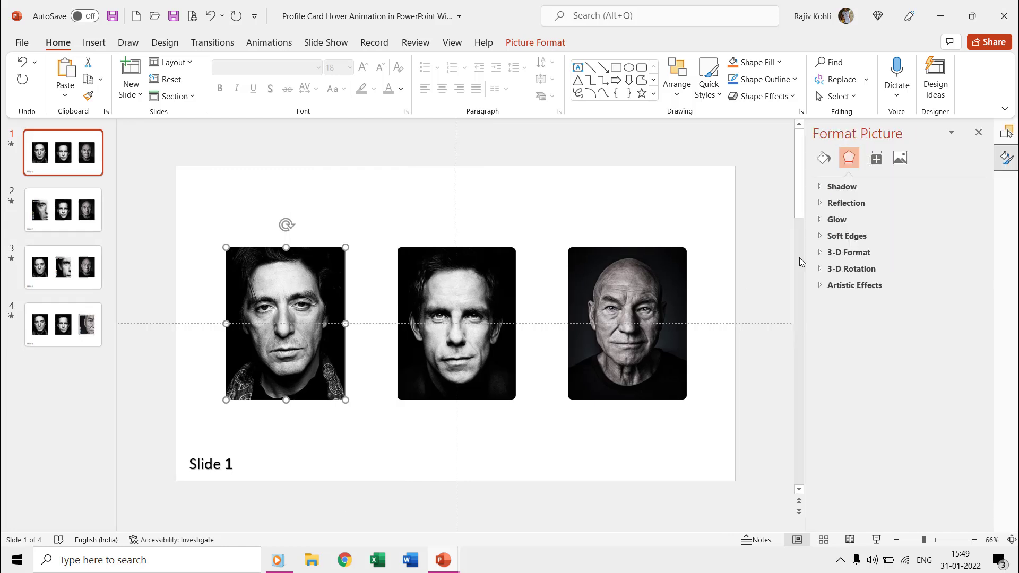
pyautogui.click(877, 160)
pyautogui.click(835, 188)
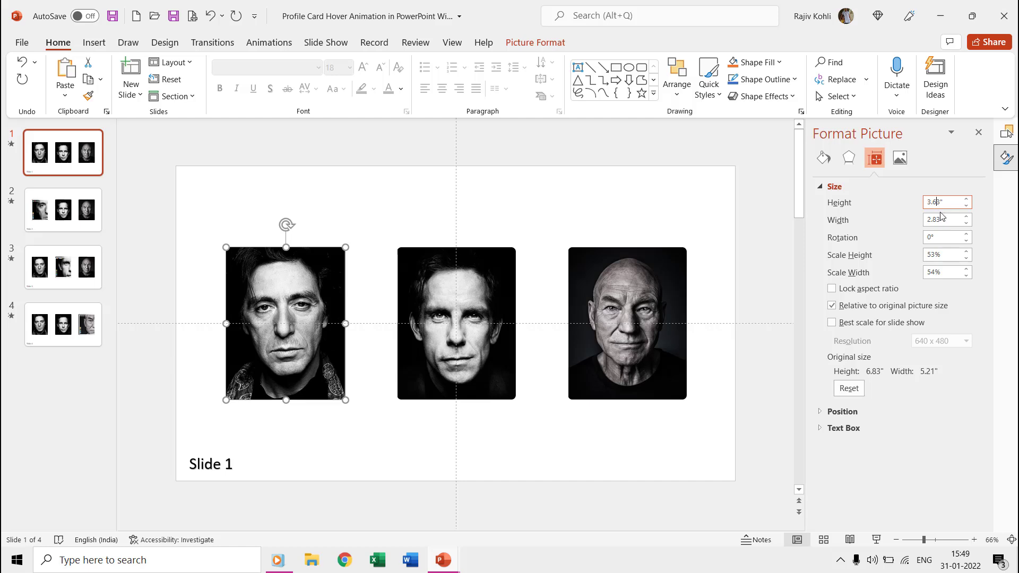
# Compare with slide 2's enlarged portrait at 7.28 by 5.67 inches, then reselect slide 1's left portrait
pyautogui.click(76, 221)
pyautogui.click(295, 273)
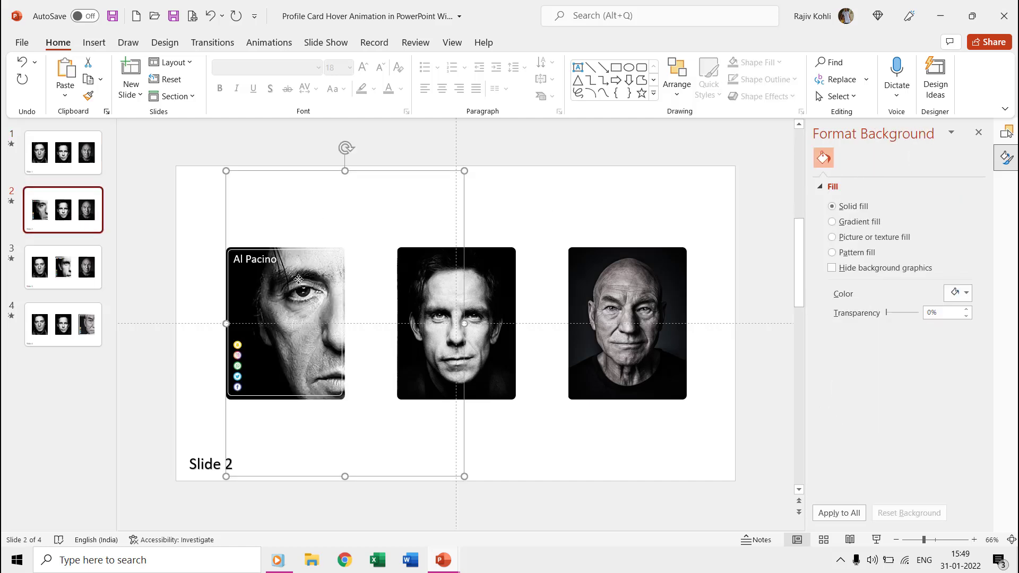
pyautogui.click(875, 160)
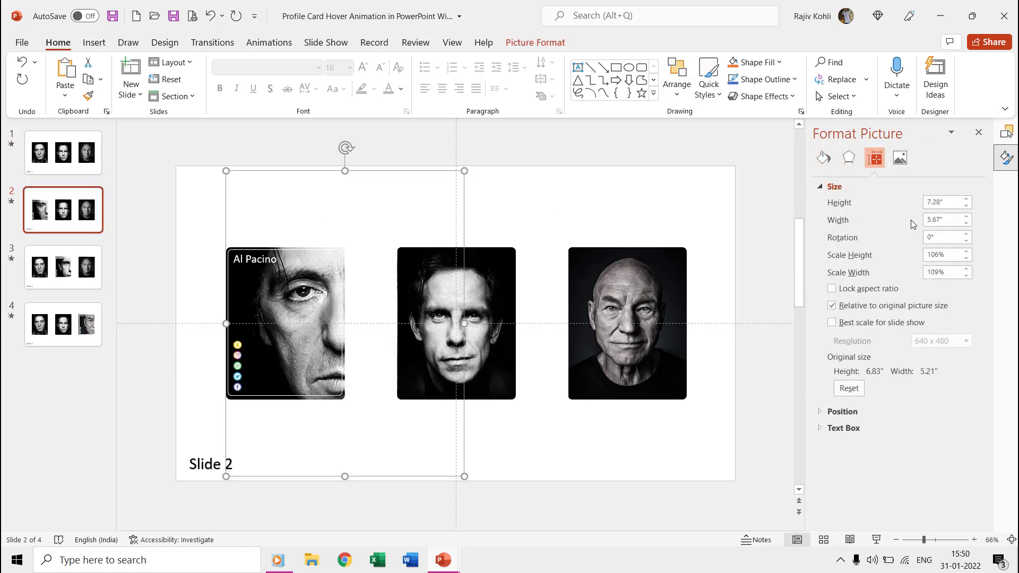
pyautogui.click(949, 219)
pyautogui.click(76, 160)
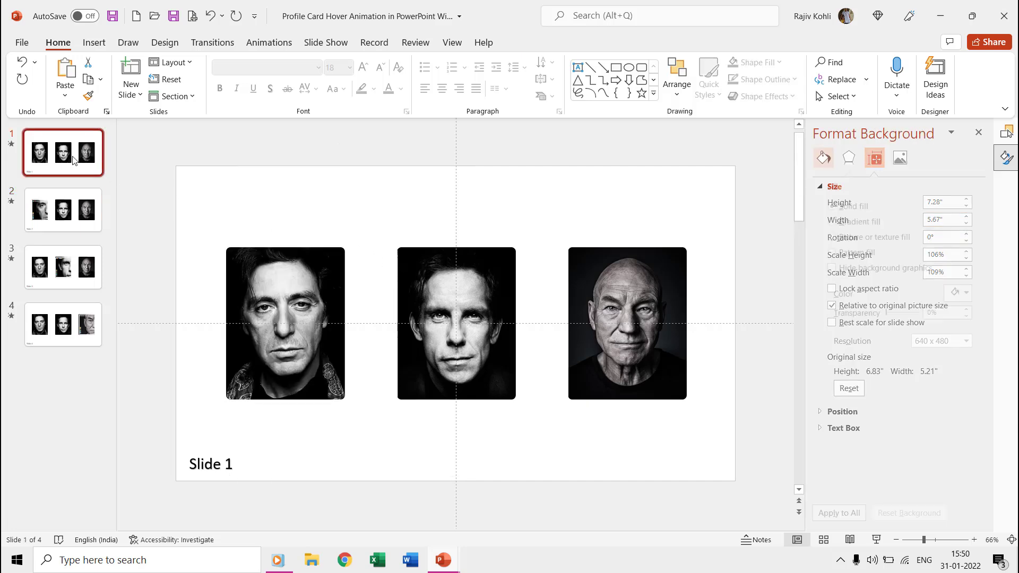
pyautogui.click(277, 287)
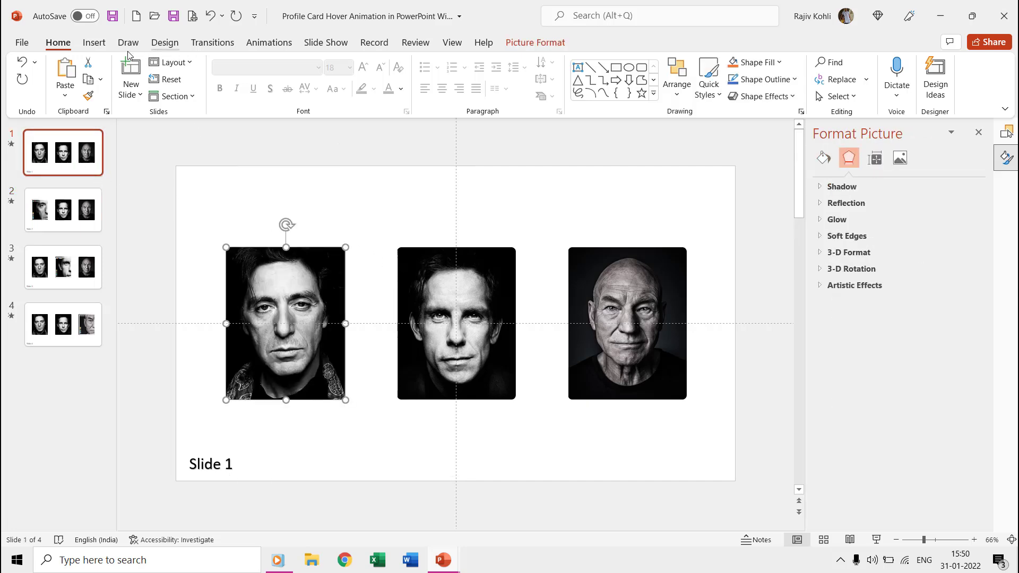
# Confirm the left portrait's Mouse Over action hyperlinks to Slide 2
pyautogui.click(94, 42)
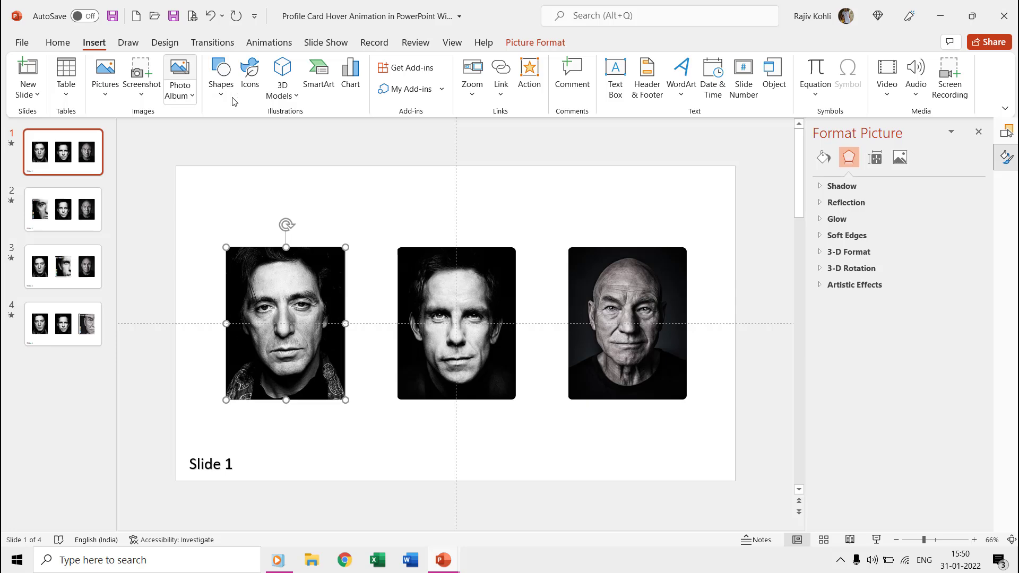
pyautogui.click(540, 78)
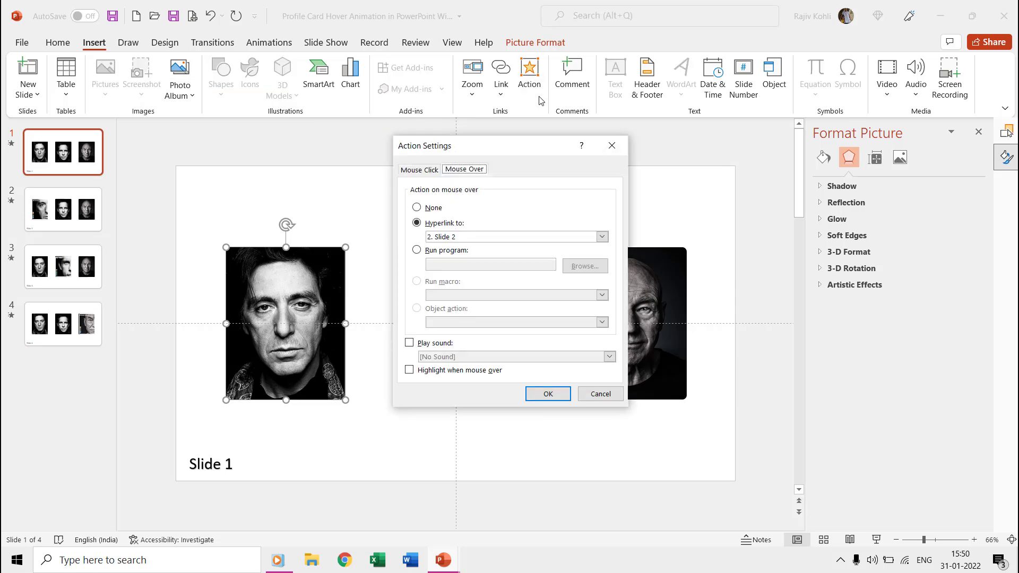
pyautogui.click(452, 239)
pyautogui.click(452, 239)
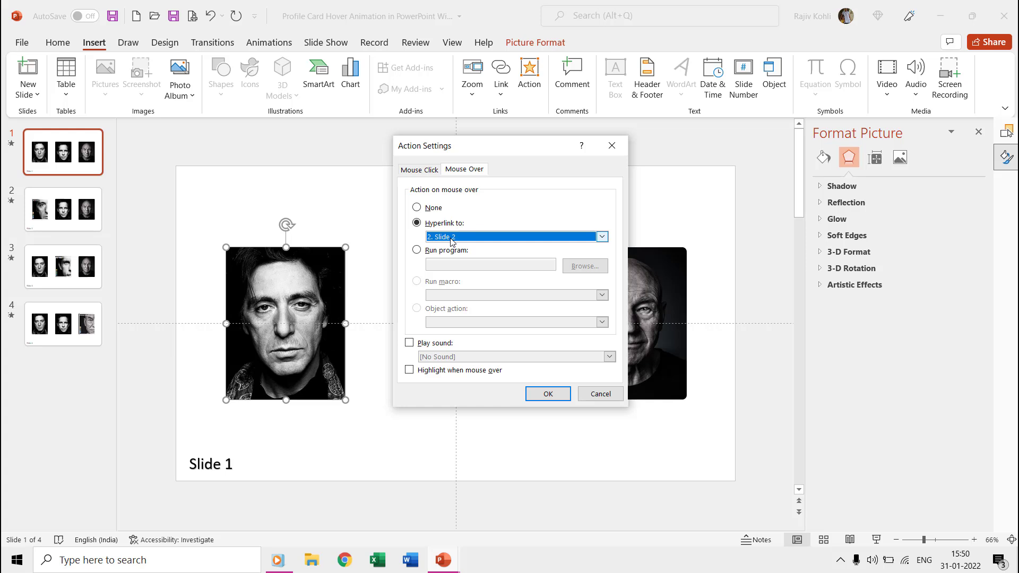
pyautogui.click(601, 393)
# Confirm the full-slide rectangle's action links back to the First Slide, then select the middle portrait
pyautogui.click(329, 194)
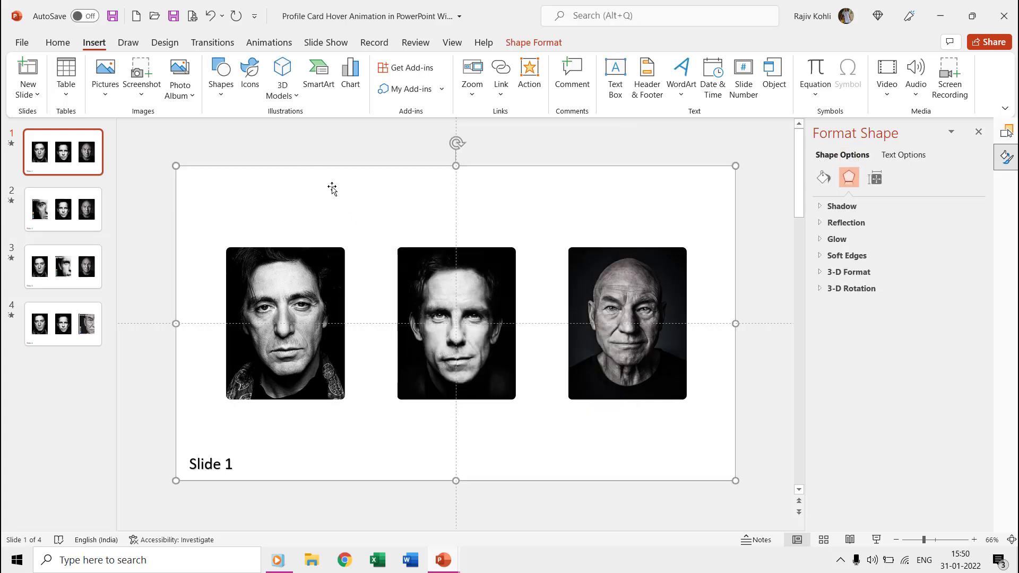
pyautogui.click(541, 75)
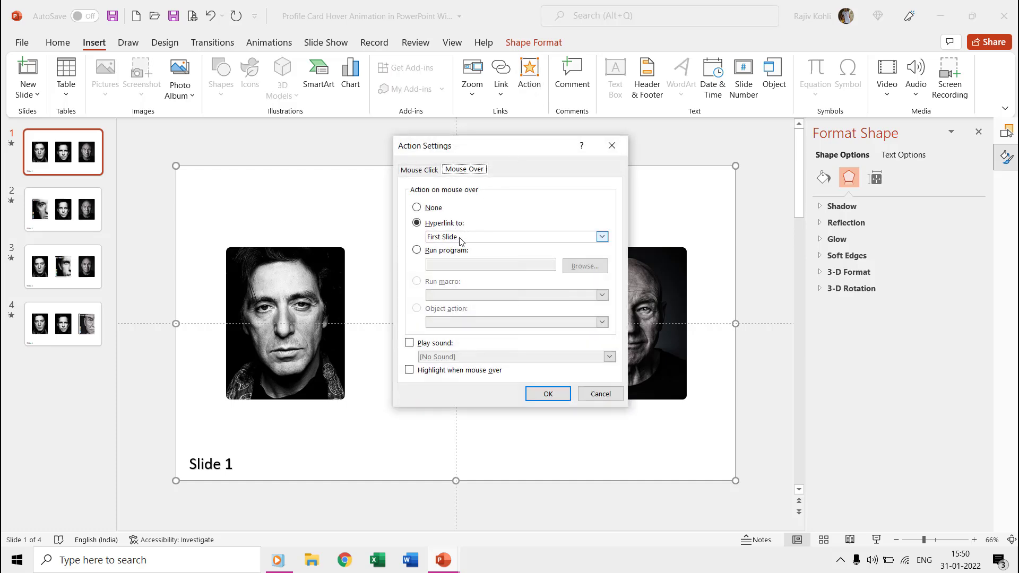
pyautogui.press('Return')
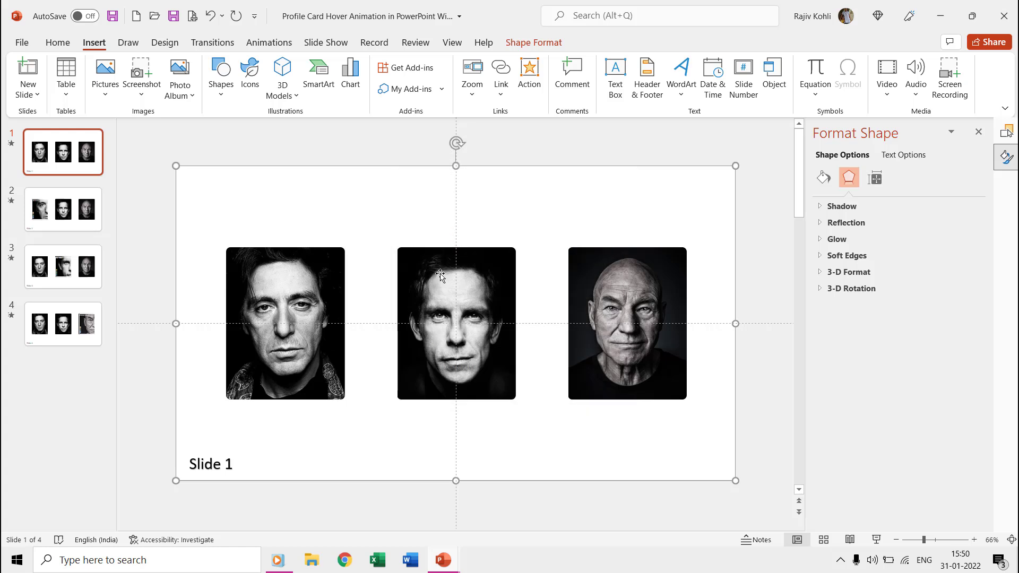
pyautogui.click(440, 274)
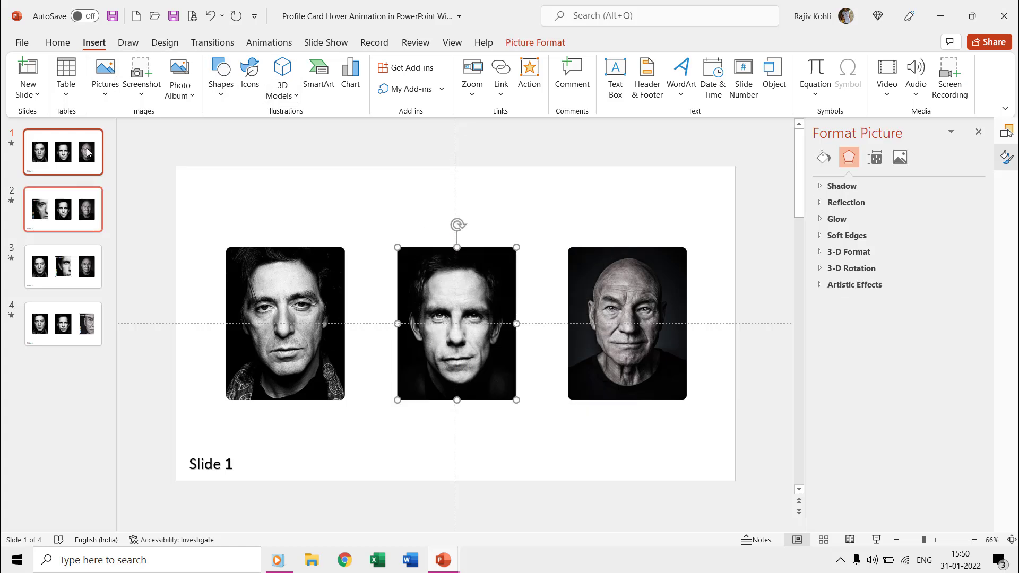
# Apply Morph to slide 1 with a 01.00 duration and preview slide 2's enlarged card
pyautogui.click(209, 45)
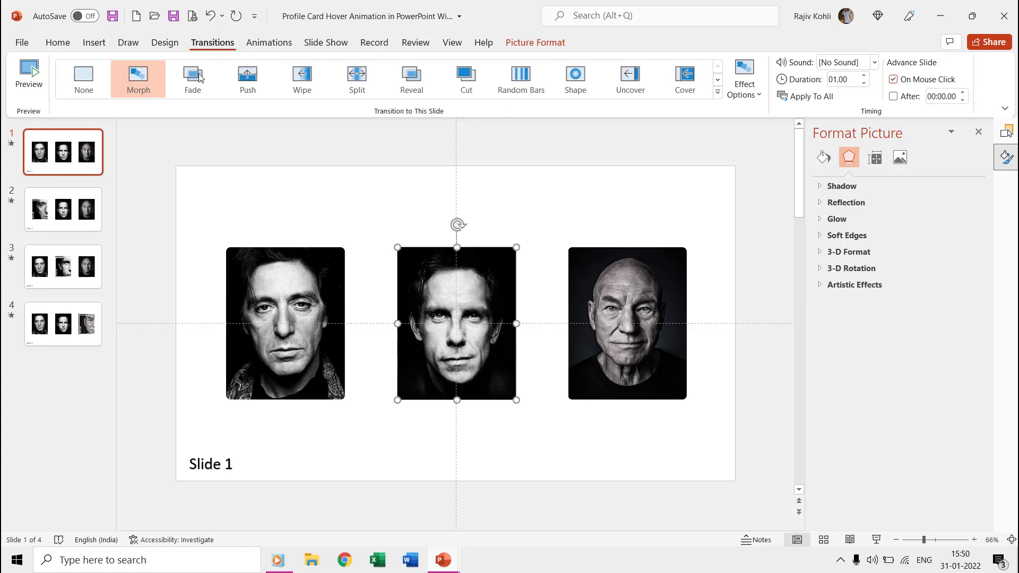
pyautogui.click(126, 95)
pyautogui.click(845, 80)
pyautogui.click(63, 209)
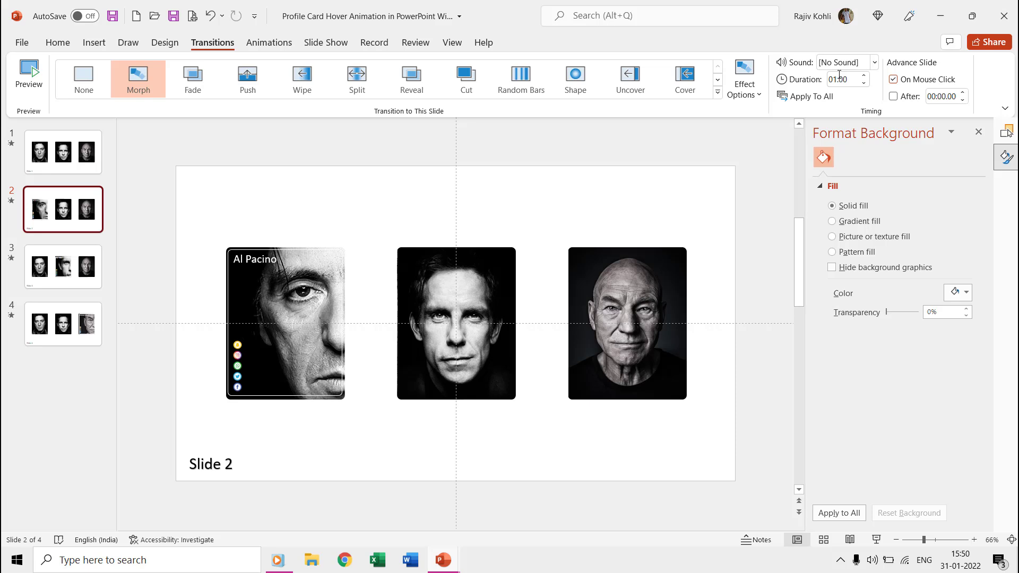
pyautogui.click(85, 160)
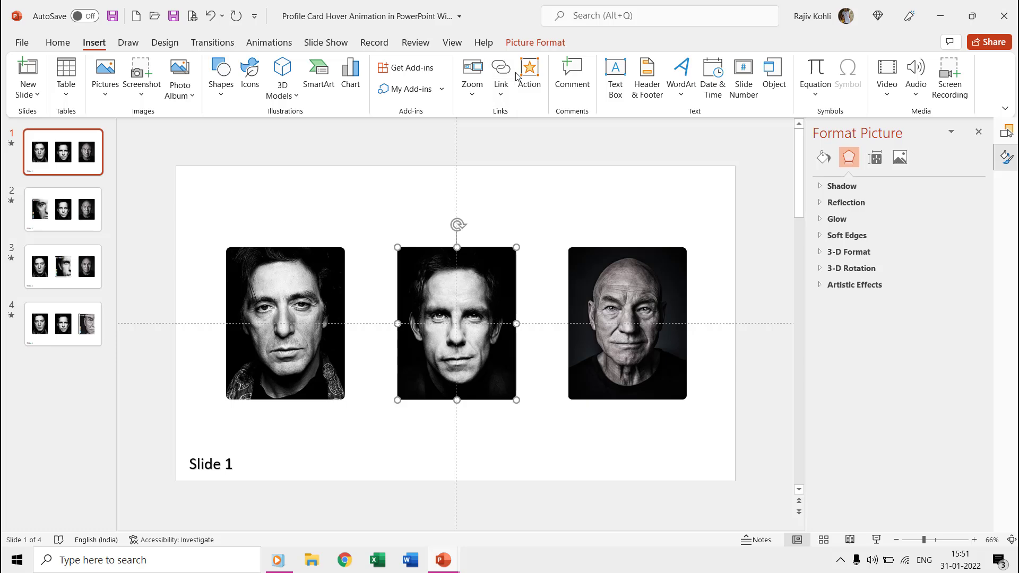
# Give the middle portrait a mouse-over link to slide 3 and the right portrait one to slide 4
pyautogui.click(518, 77)
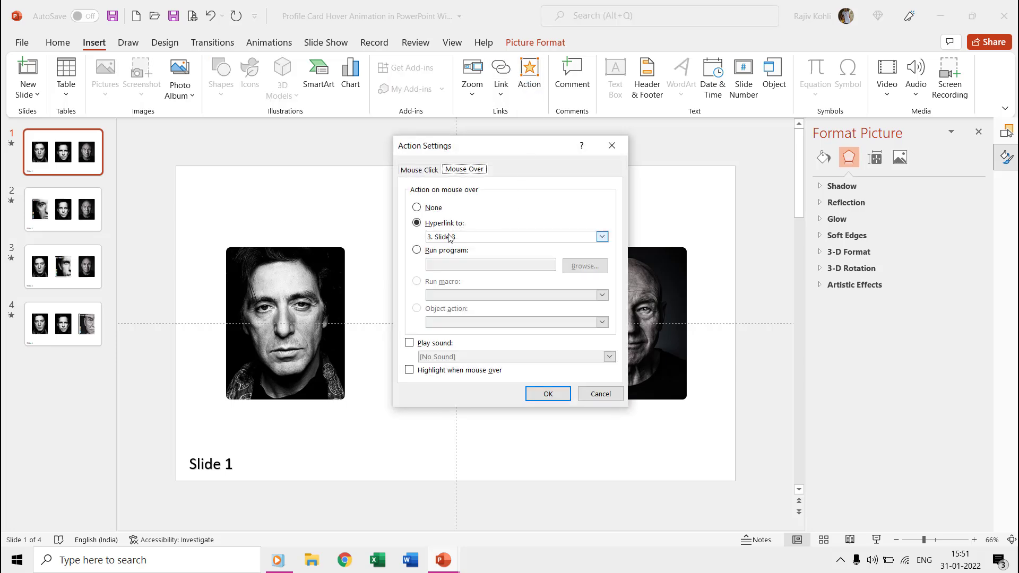
pyautogui.press('Return')
pyautogui.click(615, 249)
pyautogui.click(523, 77)
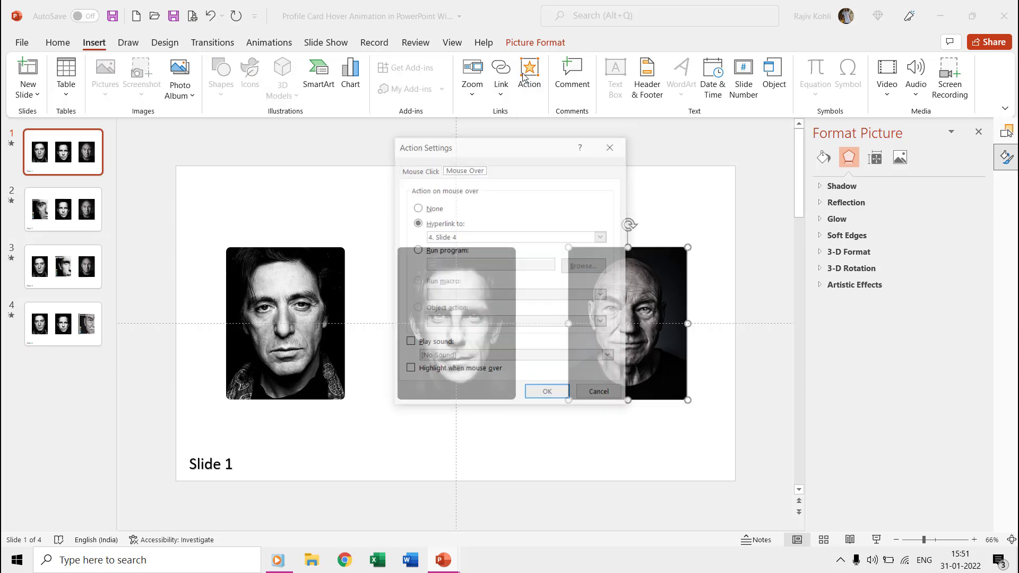
pyautogui.press('Return')
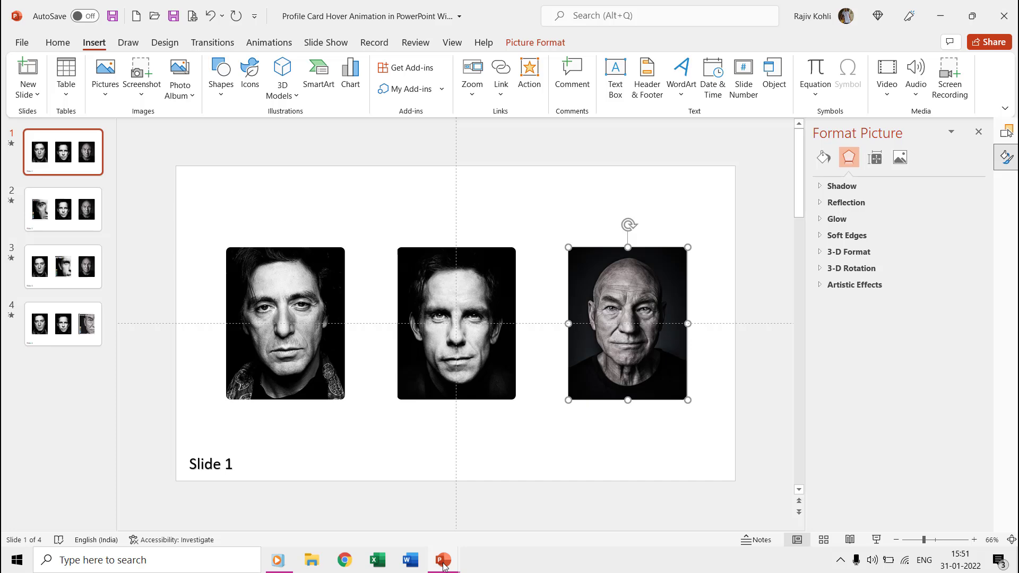
# Switch to the seven-slide animation deck and show slide 1 with its three portraits
pyautogui.moveTo(444, 566)
pyautogui.click(520, 513)
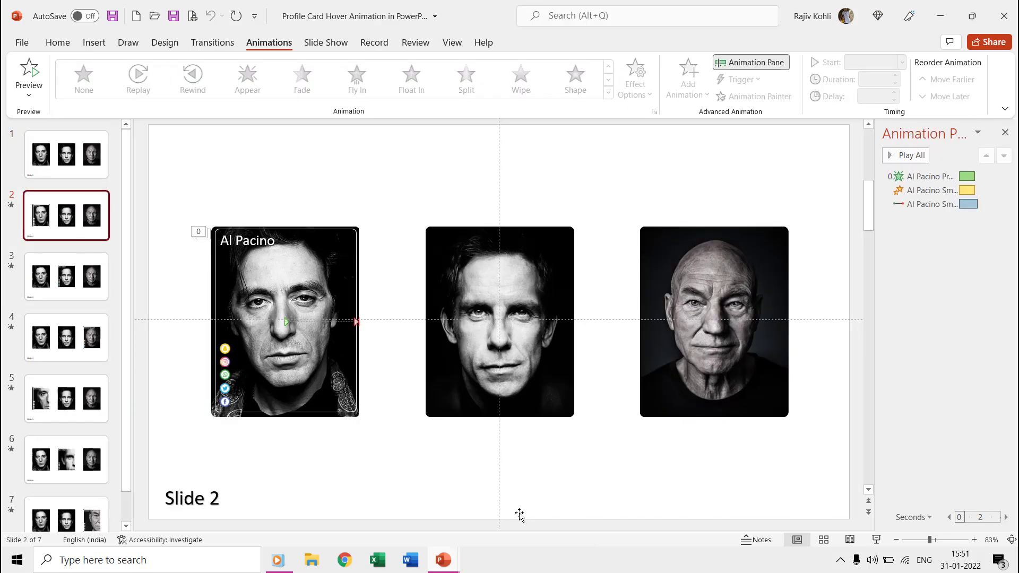
pyautogui.click(82, 175)
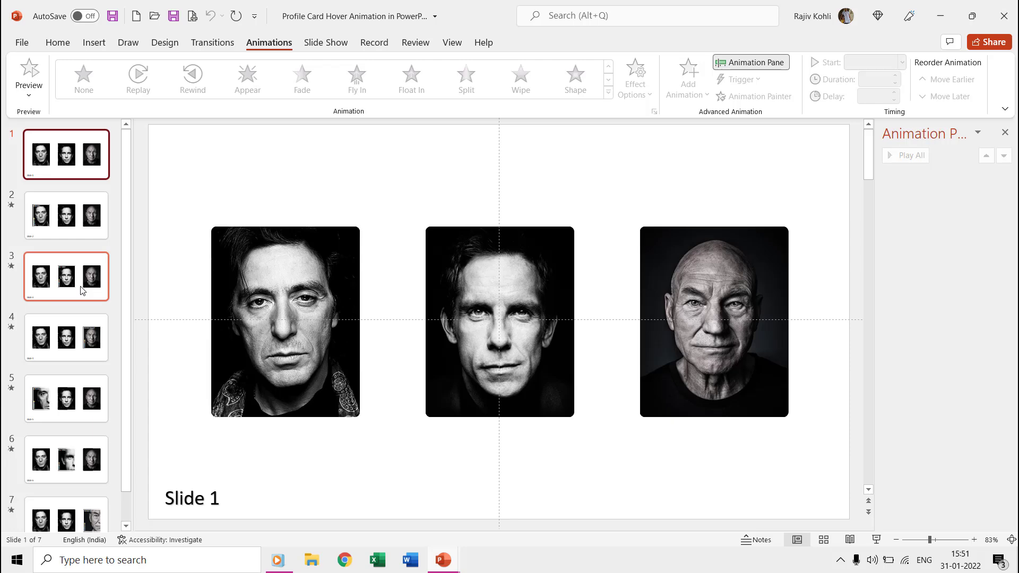
pyautogui.scroll(-1, 82, 425)
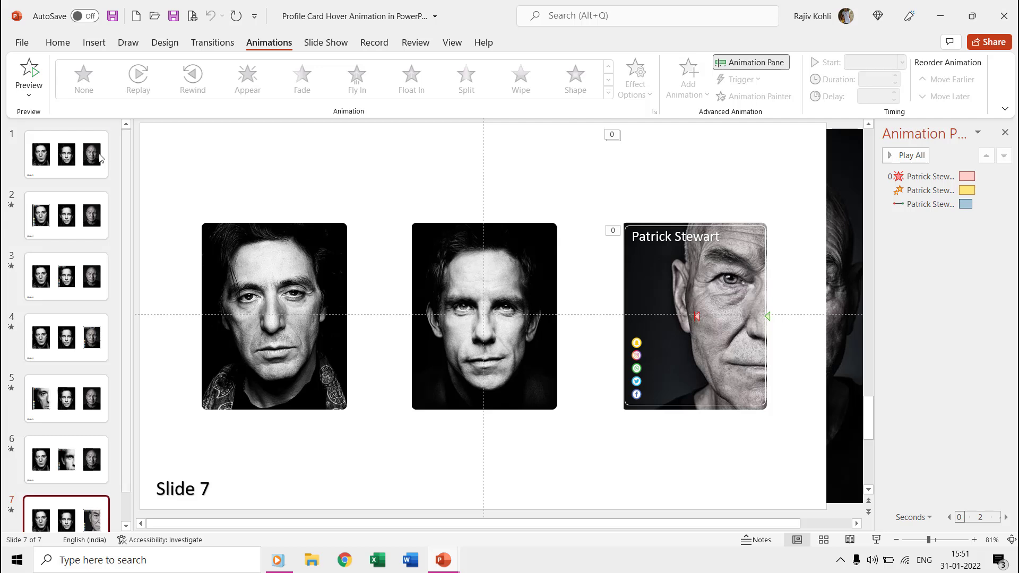
# Review slide 1's transition settings and the enlarged cards on slides 2 to 5
pyautogui.click(74, 159)
pyautogui.click(213, 42)
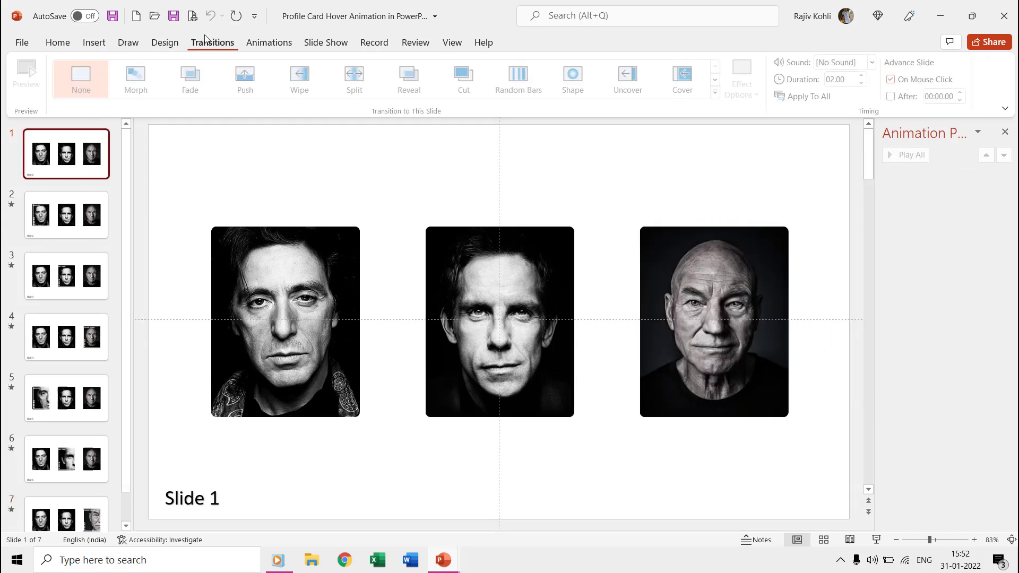
pyautogui.click(75, 227)
pyautogui.click(91, 276)
pyautogui.click(98, 337)
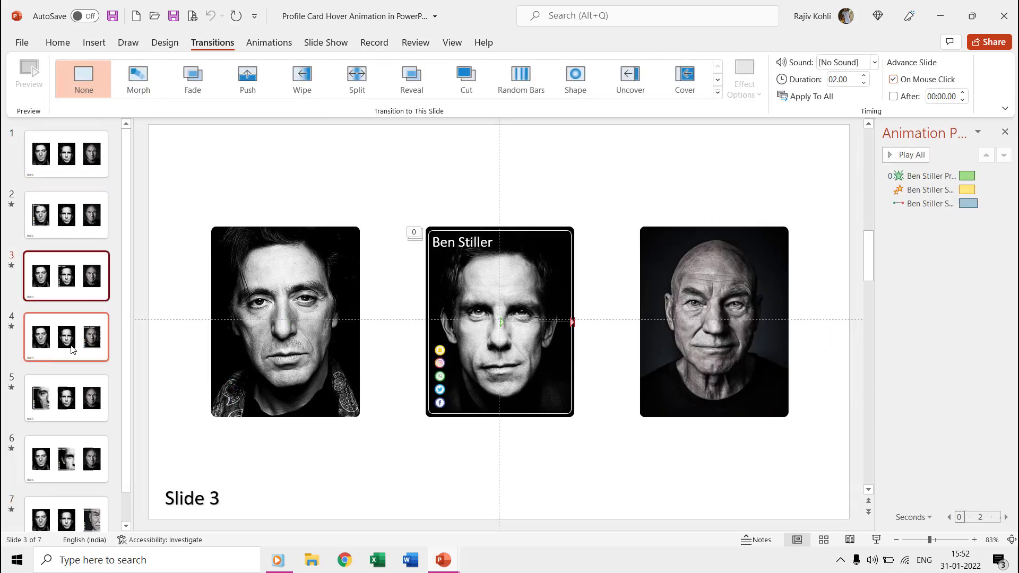
pyautogui.click(104, 382)
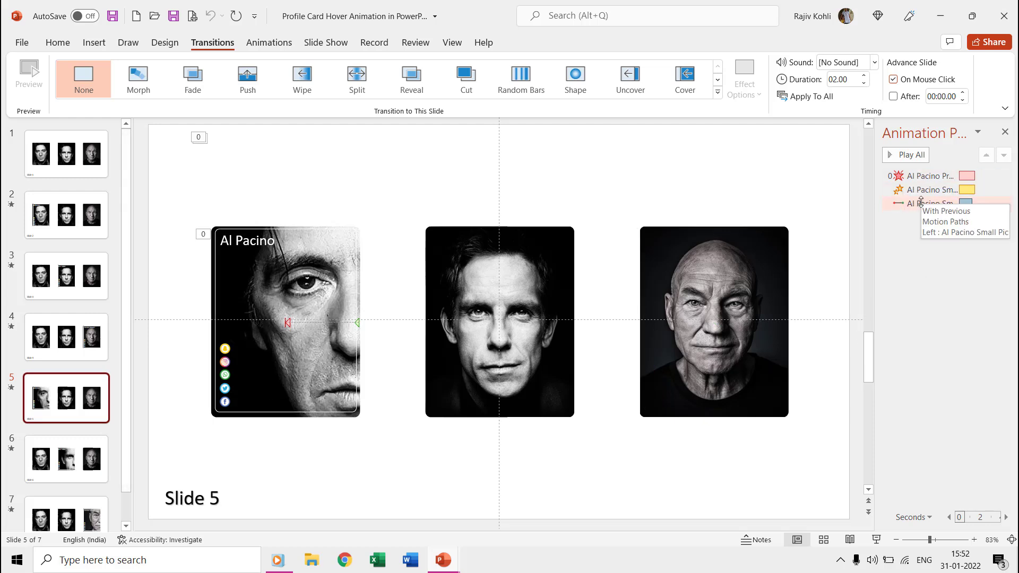
pyautogui.scroll(1, 173, 316)
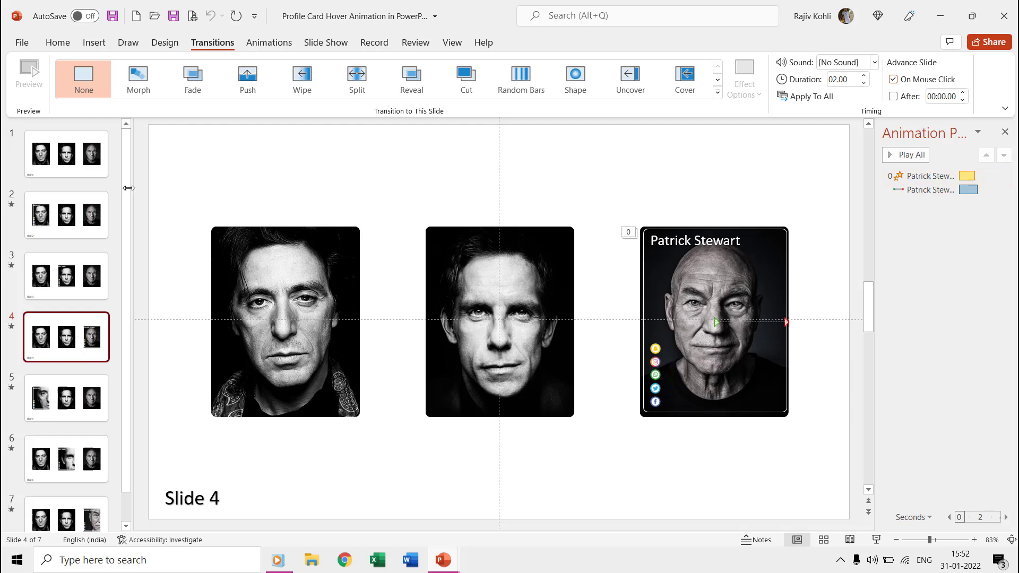
pyautogui.scroll(3, 369, 170)
pyautogui.keyDown('ctrl'); pyautogui.scroll(-1, 383, 177); pyautogui.keyUp('ctrl')
# On slide 1, undo the accidental shape move and link the first portrait to slide 2 on mouse over
pyautogui.click(403, 280)
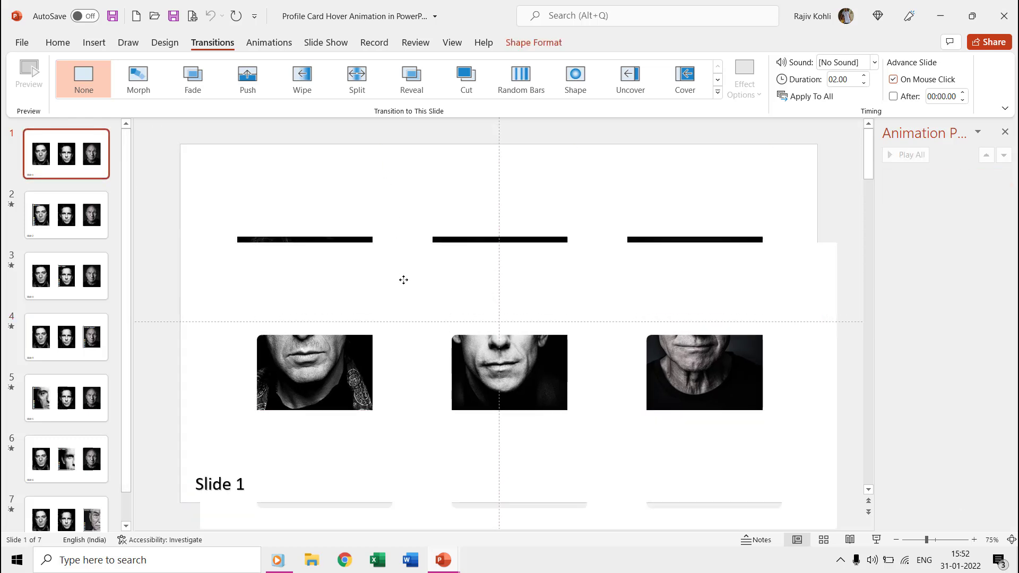
pyautogui.hotkey('ctrl', 'z')
pyautogui.click(350, 270)
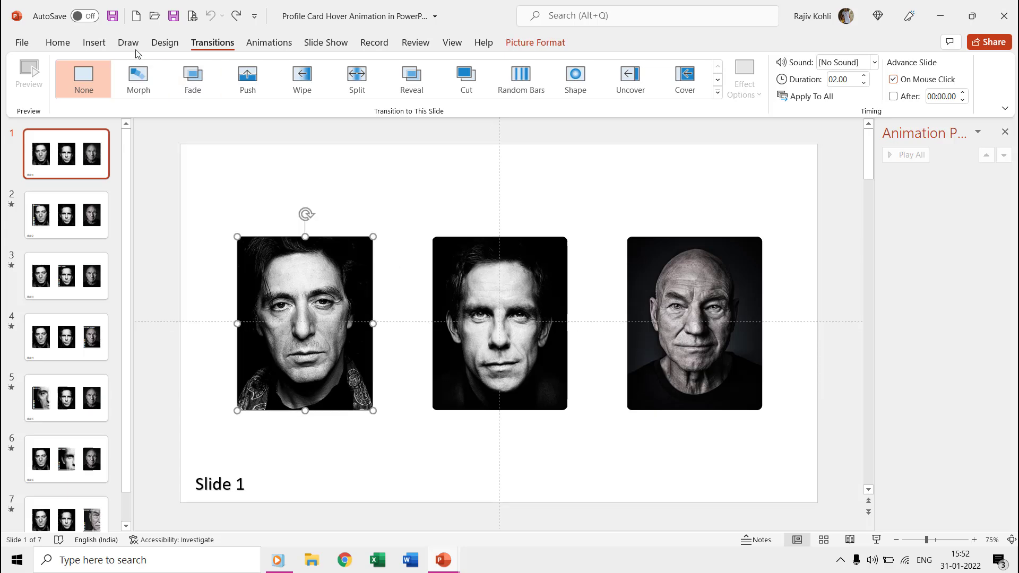
pyautogui.click(94, 43)
pyautogui.click(529, 74)
pyautogui.click(464, 168)
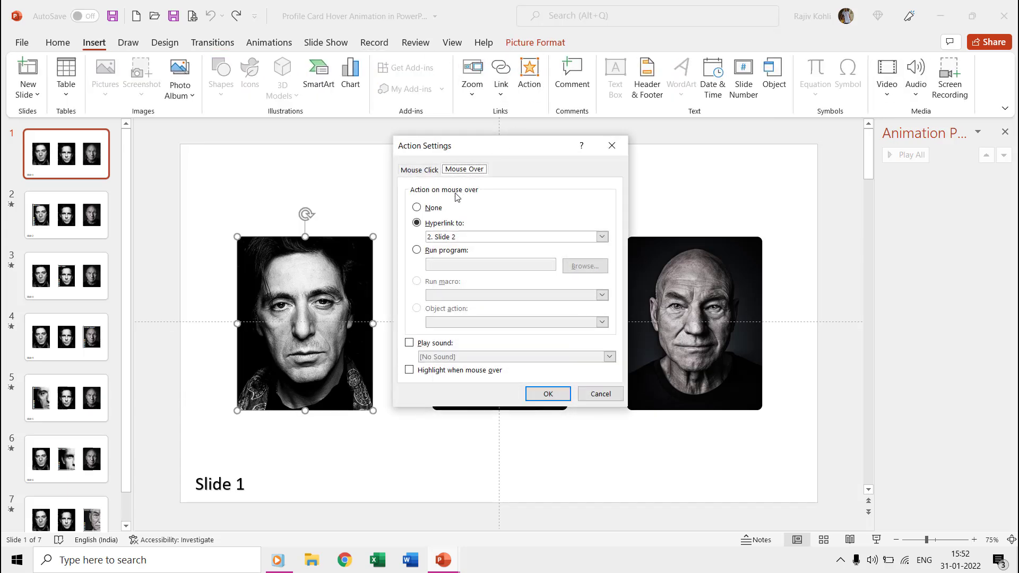
pyautogui.press('Return')
# Link the middle portrait to slide 3 and the right portrait to slide 4 on mouse over
pyautogui.click(491, 282)
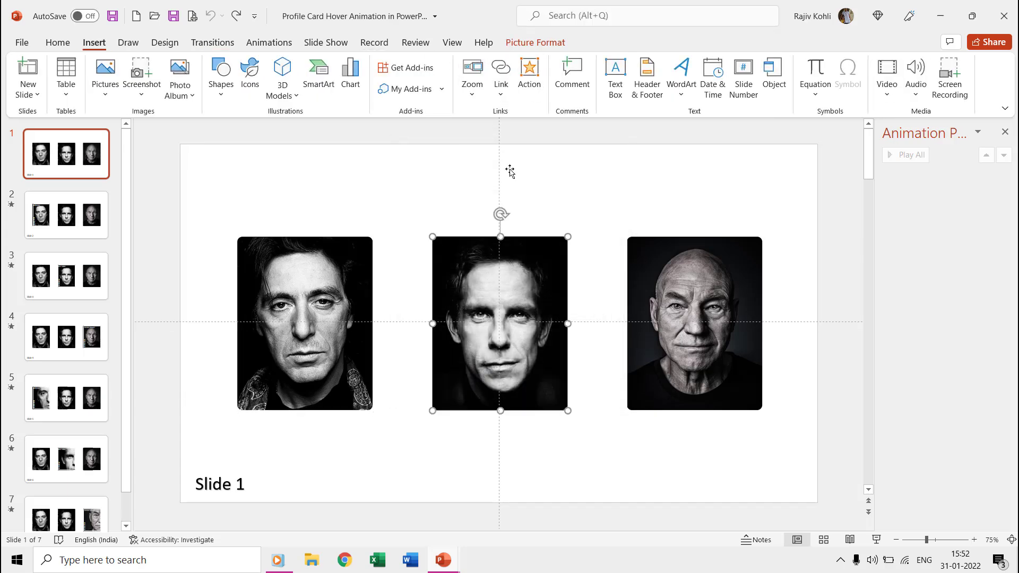
pyautogui.click(530, 77)
pyautogui.press('Return')
pyautogui.click(664, 269)
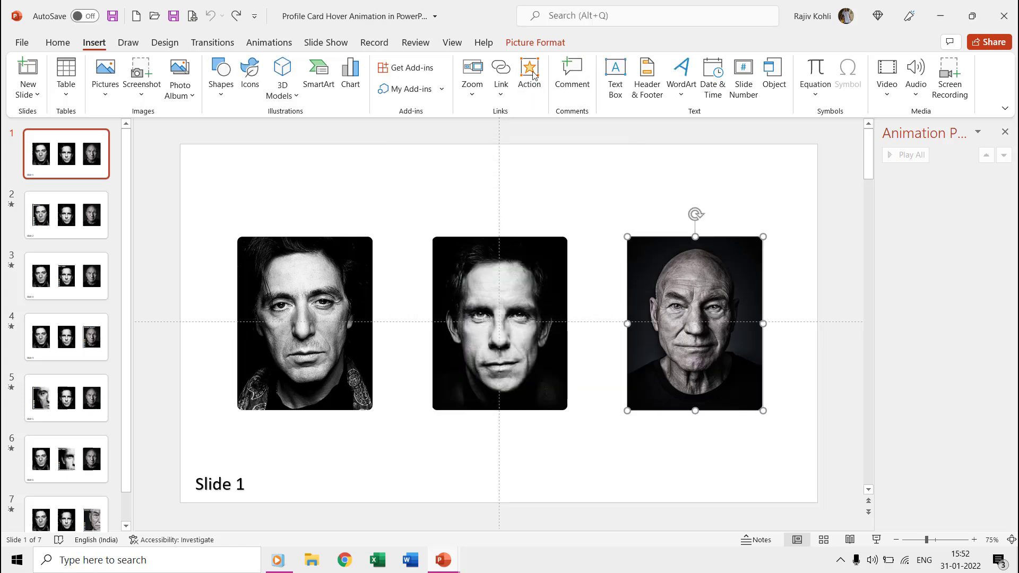
pyautogui.click(533, 74)
pyautogui.press('Return')
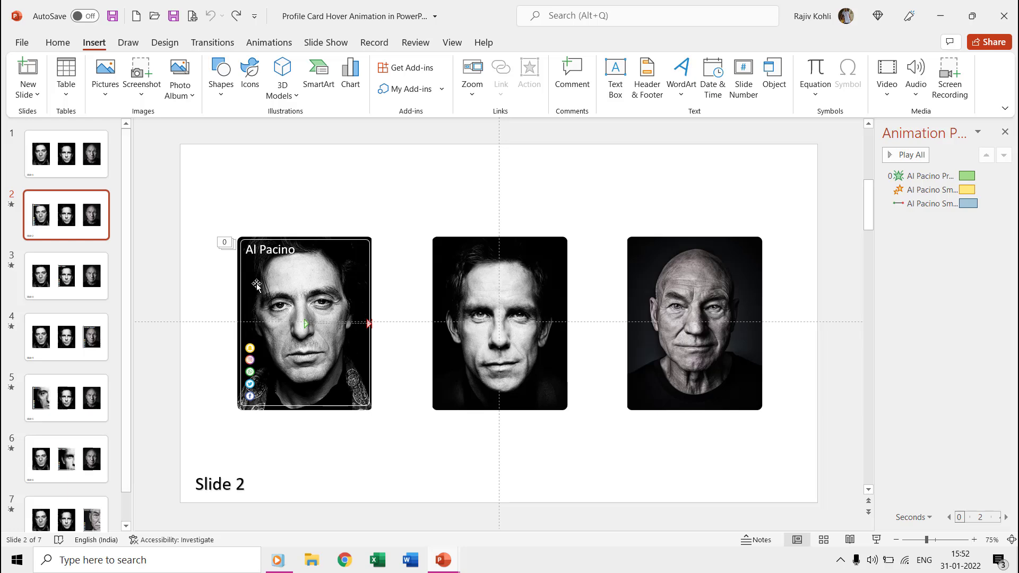
pyautogui.click(276, 288)
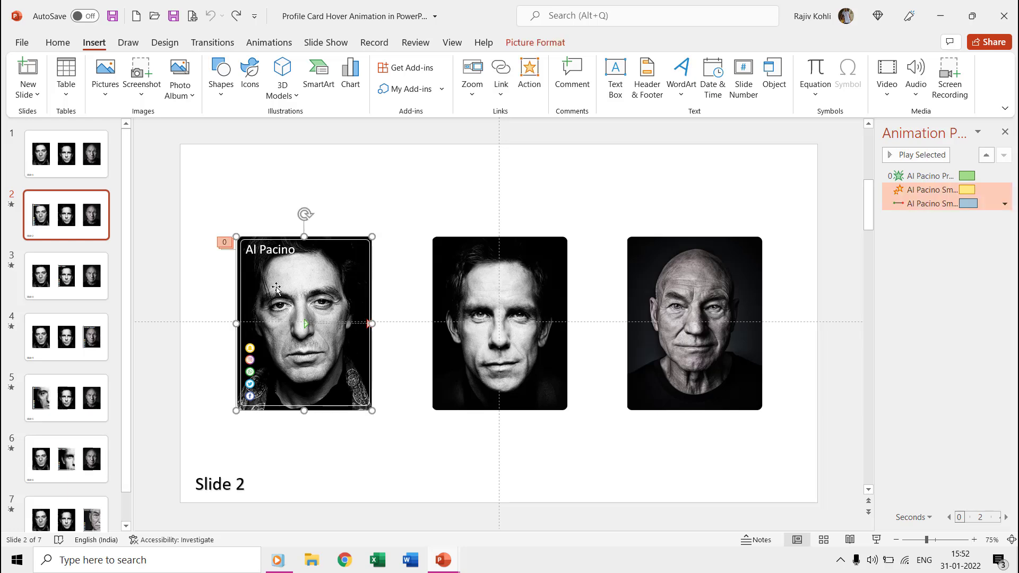
pyautogui.click(933, 176)
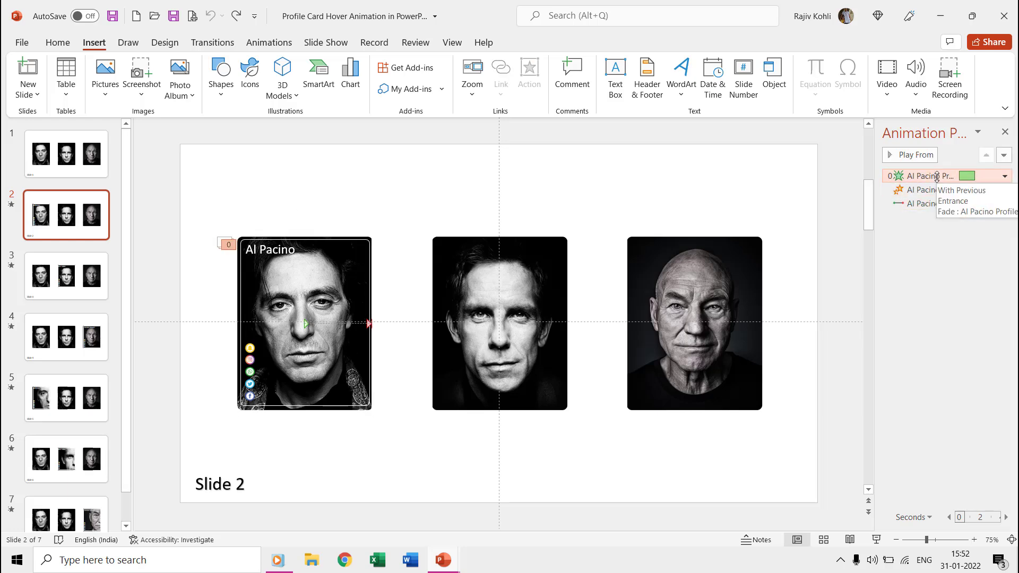
pyautogui.doubleClick(932, 190)
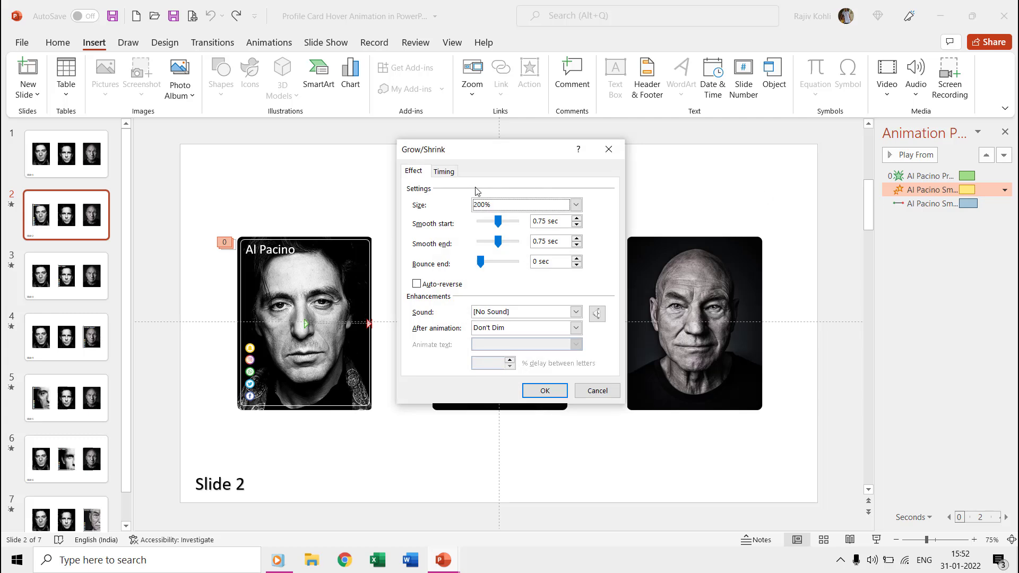
pyautogui.click(442, 172)
pyautogui.click(470, 222)
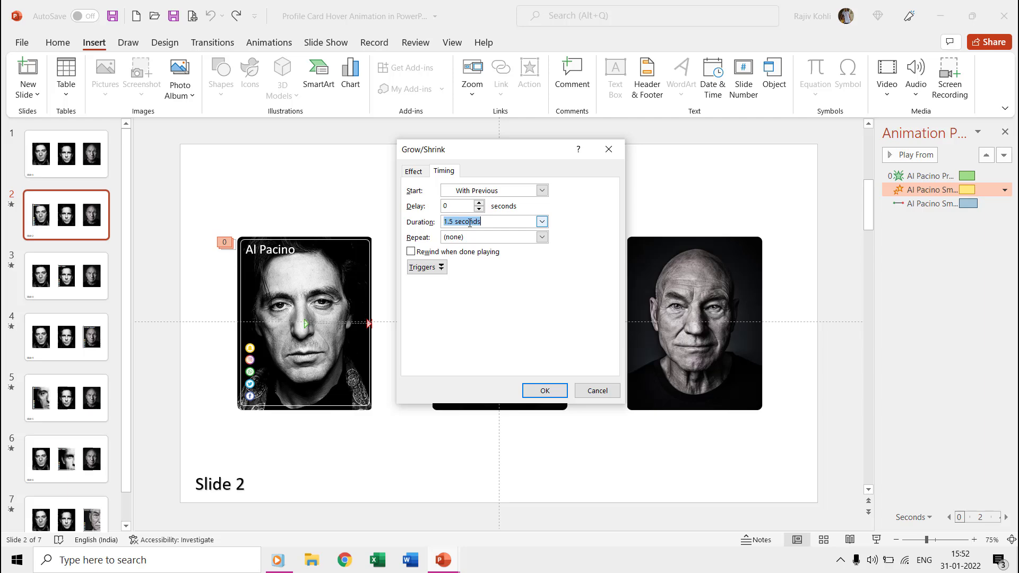
pyautogui.press('Return')
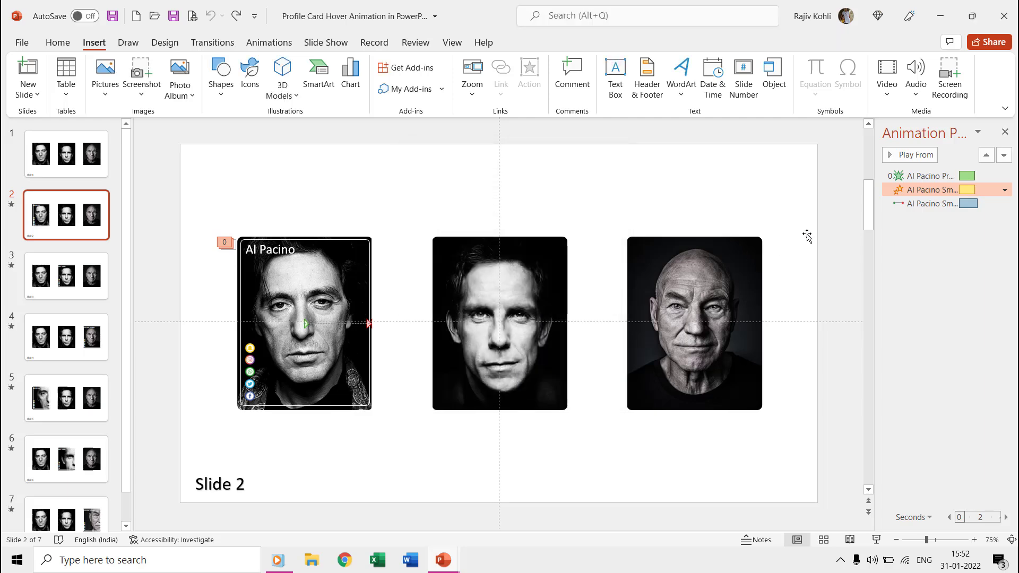
pyautogui.click(919, 204)
pyautogui.doubleClick(920, 204)
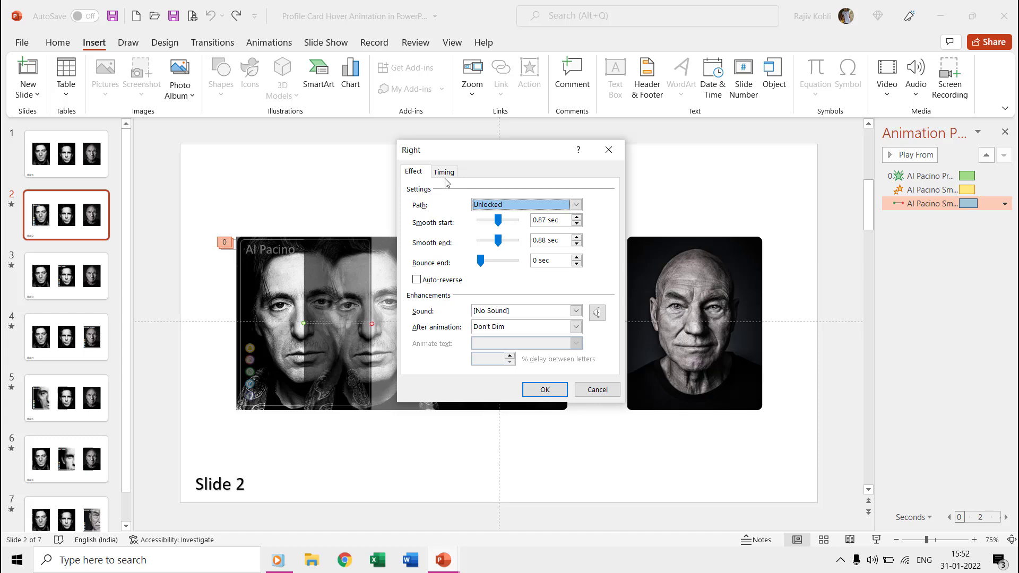
pyautogui.click(540, 225)
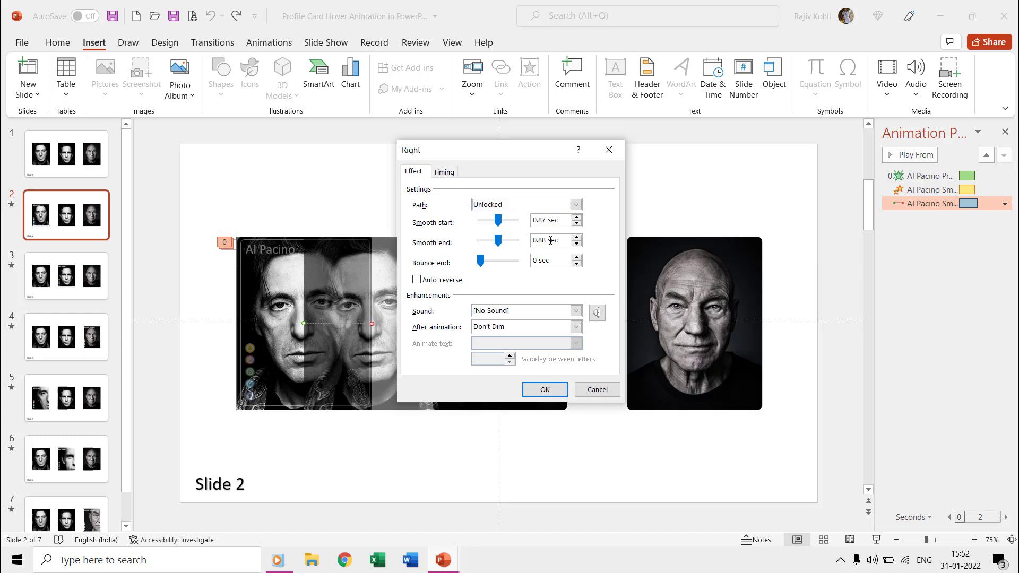
pyautogui.click(444, 173)
pyautogui.click(467, 222)
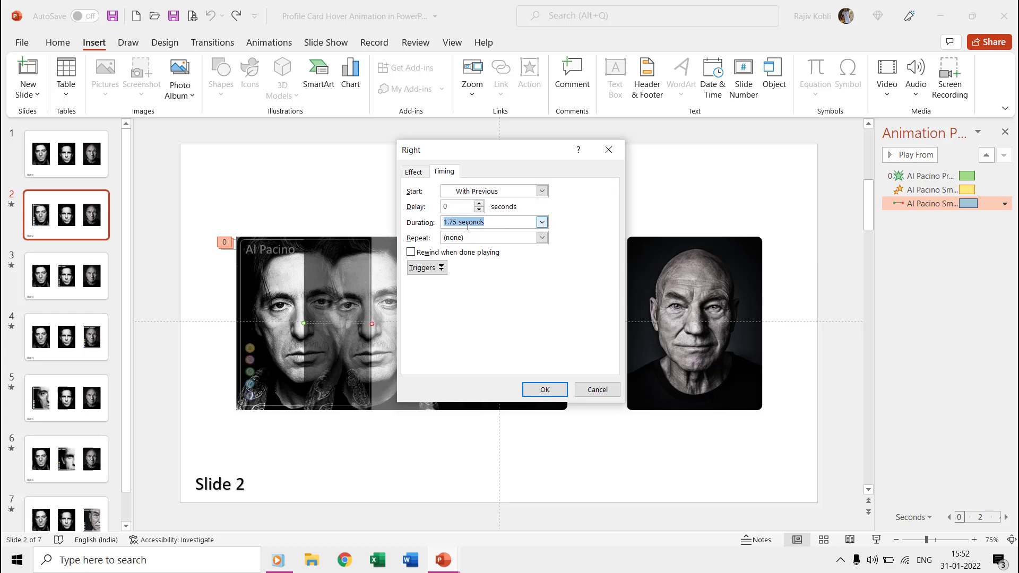
pyautogui.click(544, 390)
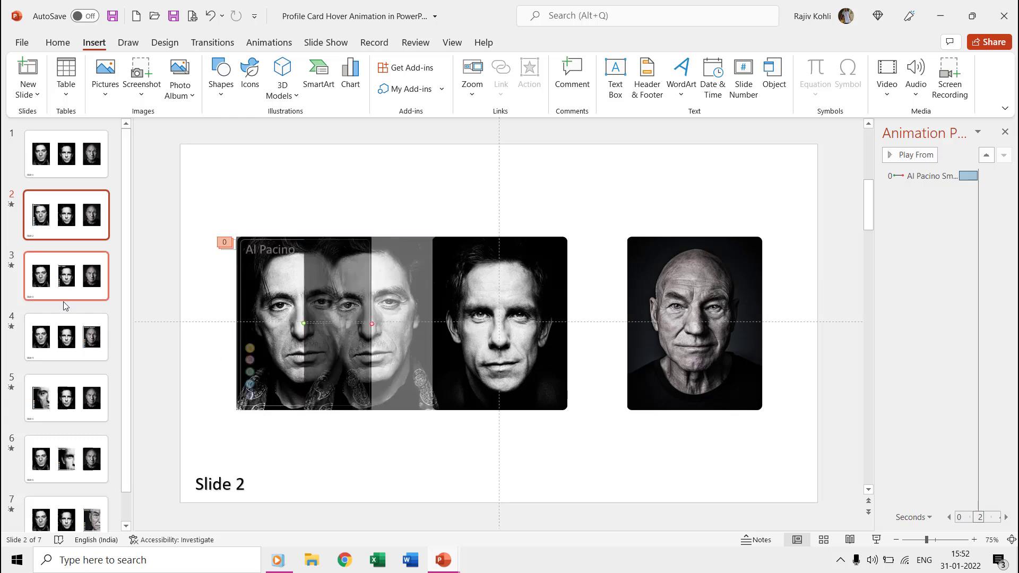
# On slide 5, check the Al Pacino card's Fade timing of 1.5 seconds without changes
pyautogui.click(67, 395)
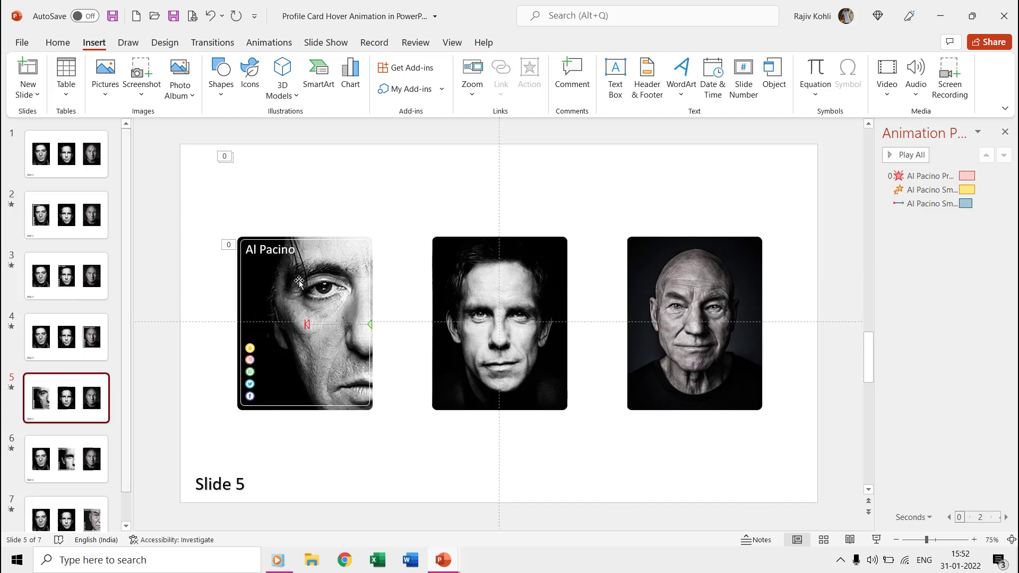
pyautogui.click(409, 265)
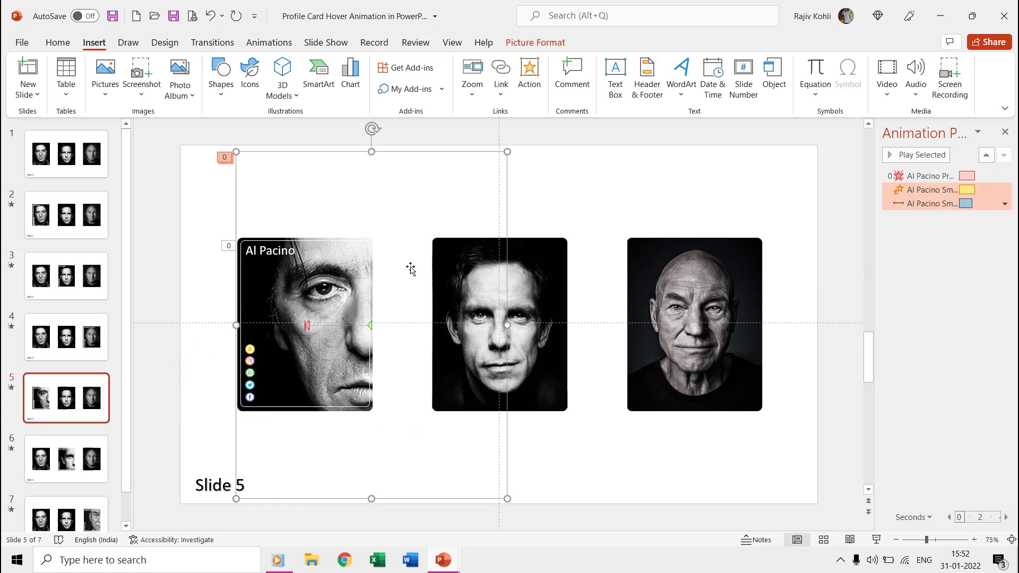
pyautogui.doubleClick(948, 177)
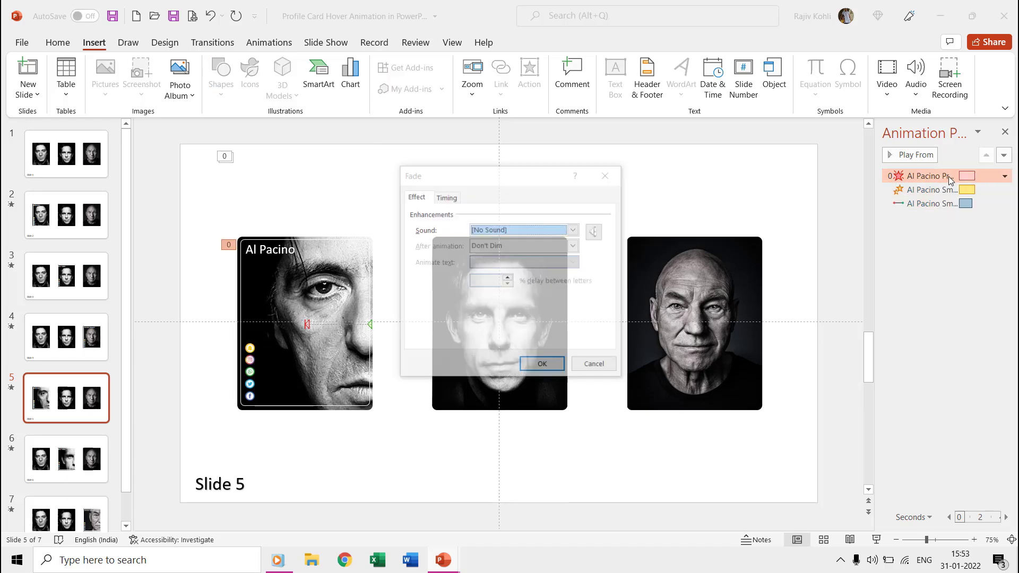
pyautogui.click(443, 198)
pyautogui.click(461, 250)
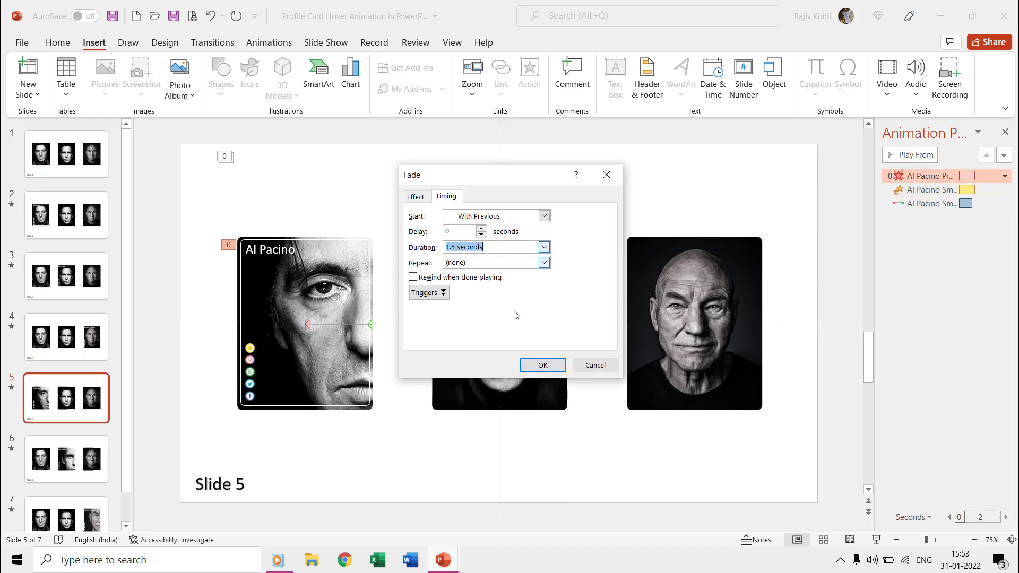
pyautogui.click(595, 365)
# Review the Shrink effect's size and timing, keeping the size at 50%
pyautogui.doubleClick(926, 190)
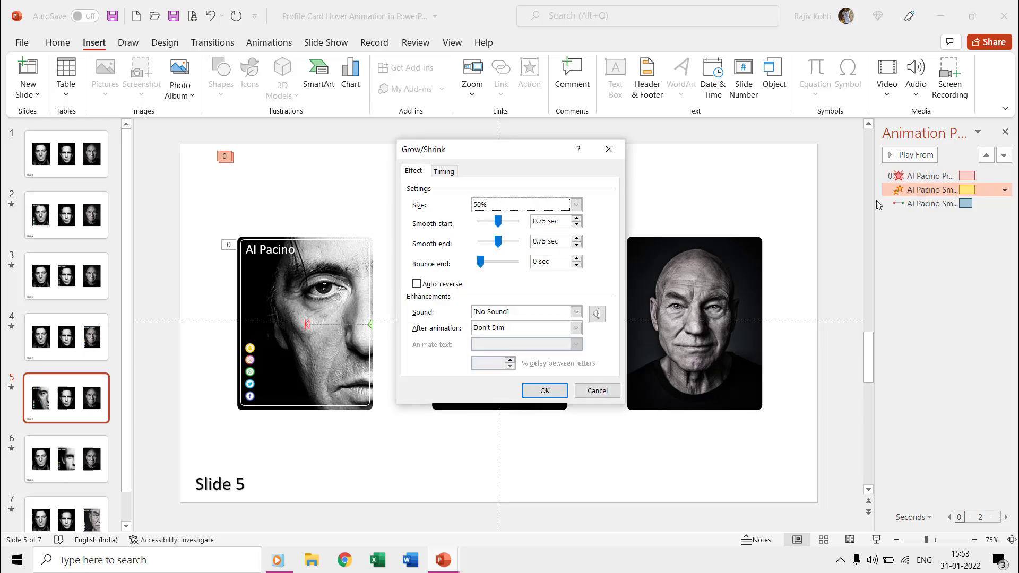
pyautogui.click(506, 205)
pyautogui.click(506, 205)
pyautogui.click(445, 171)
pyautogui.press('Tab')
pyautogui.press('Tab')
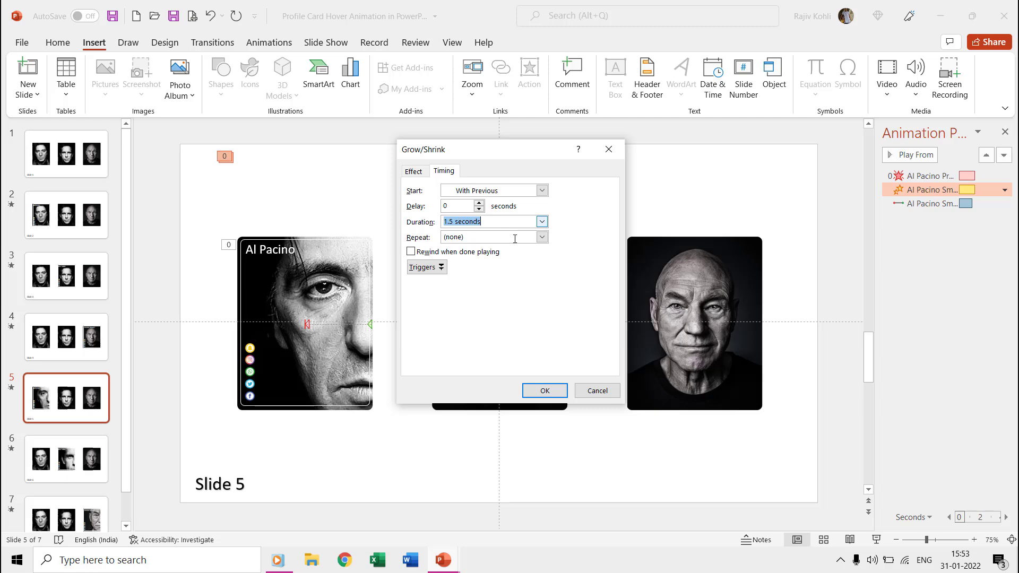
pyautogui.click(615, 391)
# Check the leftward motion path's 1.25-second timing, then go to slide 3
pyautogui.click(935, 200)
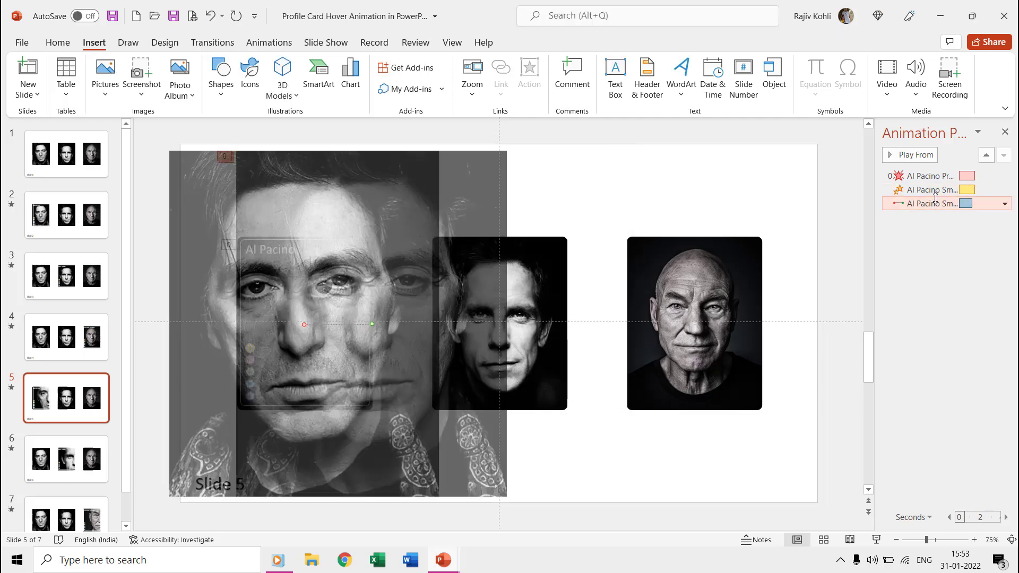
pyautogui.doubleClick(936, 200)
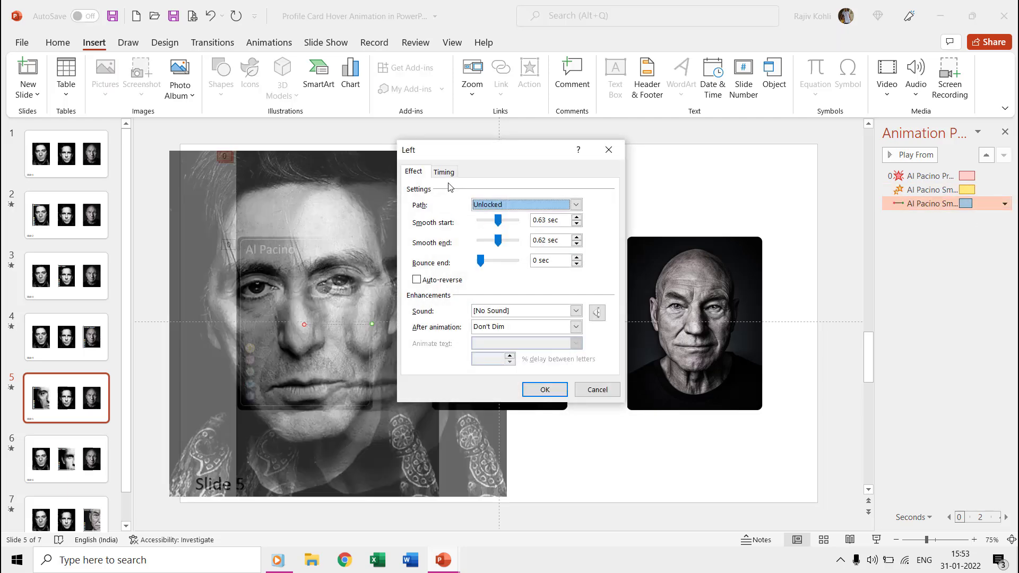
pyautogui.click(445, 173)
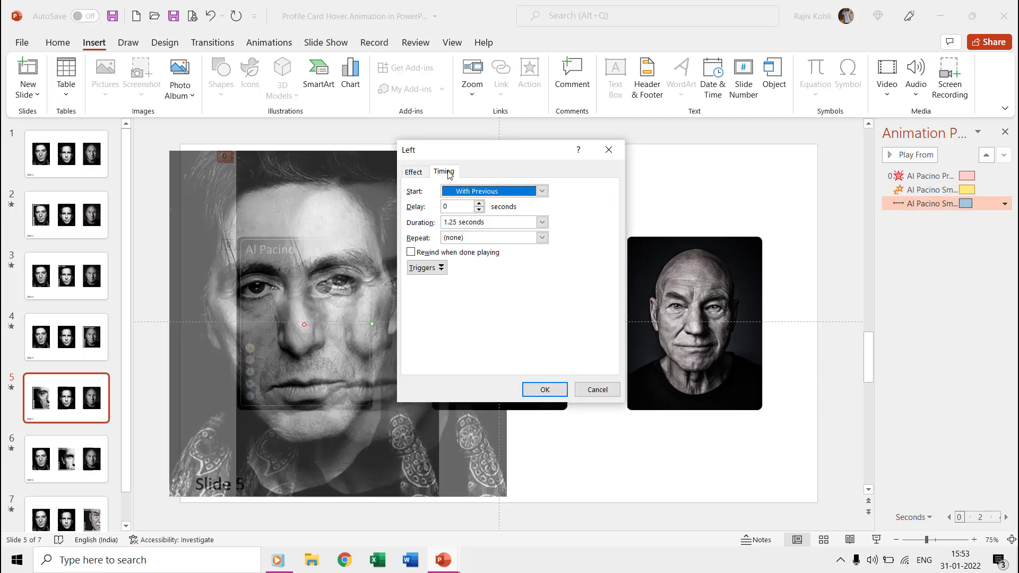
pyautogui.click(596, 389)
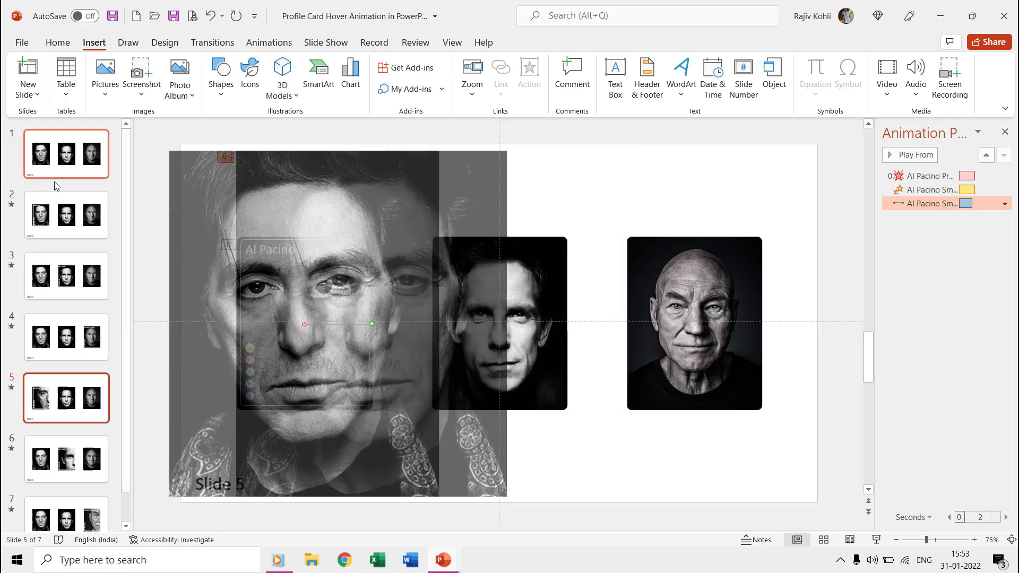
pyautogui.click(60, 267)
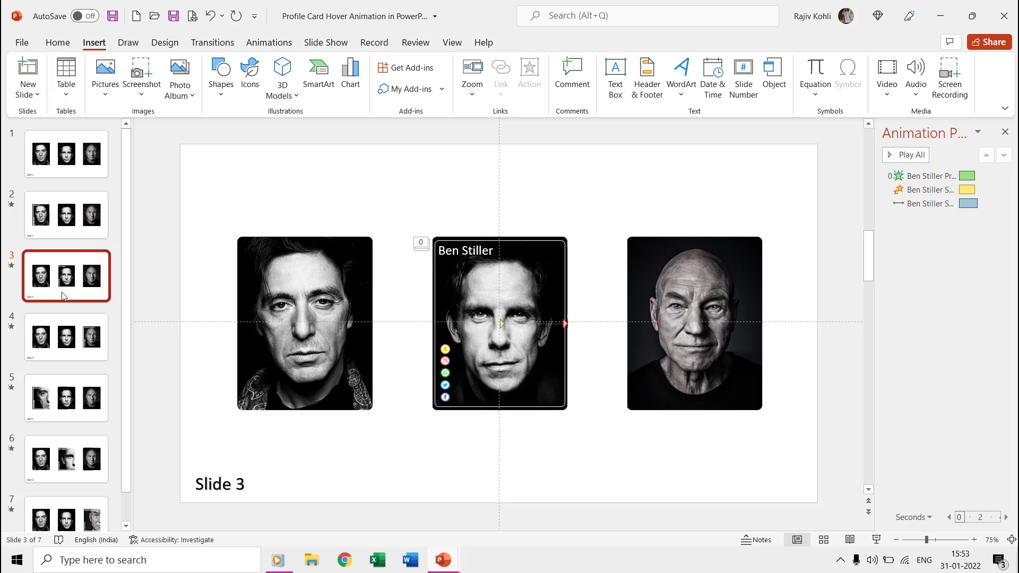
# Check the enlarged cards on slides 6, 4 and 7
pyautogui.click(60, 456)
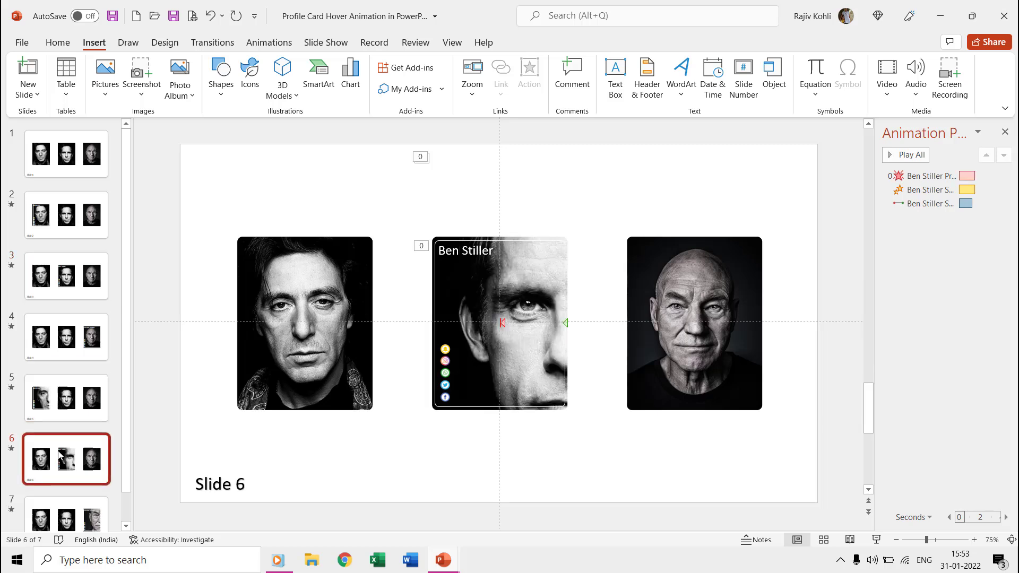
pyautogui.click(64, 345)
pyautogui.click(68, 523)
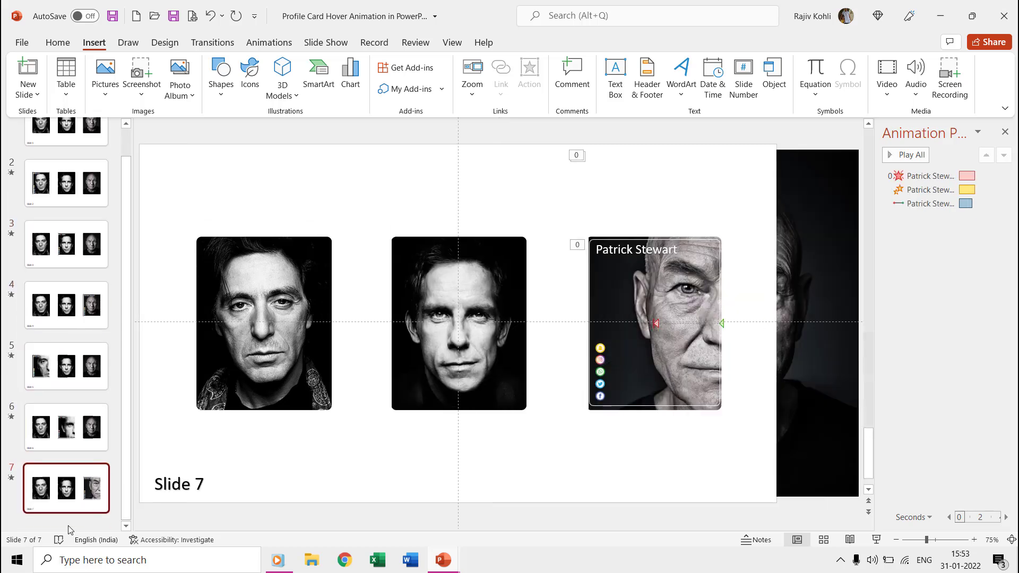